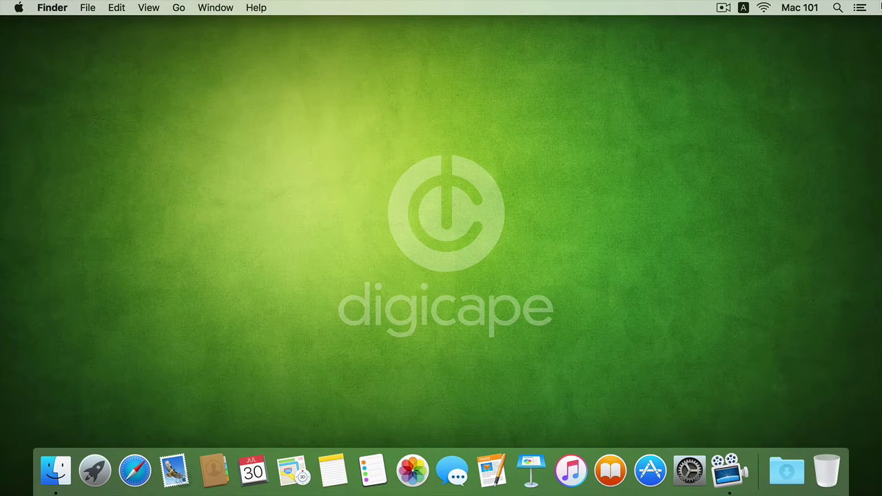
# Launch Keynote and open the first Digicape presentation from the recent files.
pyautogui.click(531, 469)
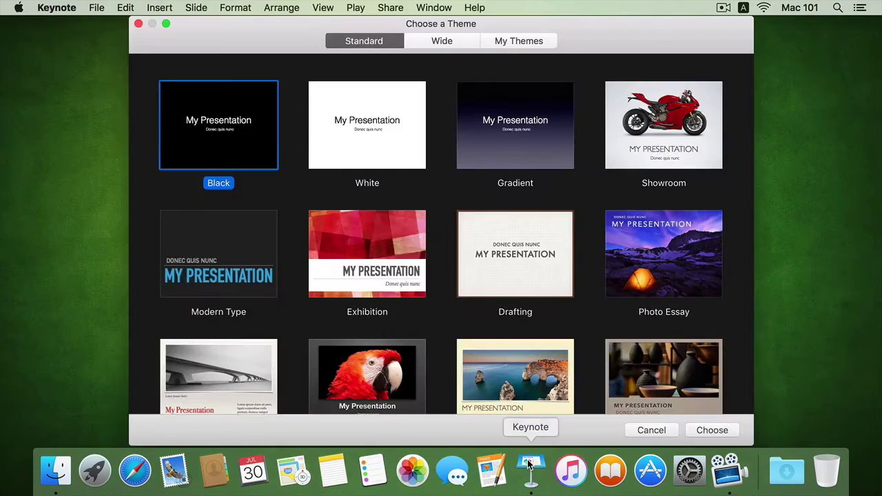
pyautogui.click(104, 7)
pyautogui.moveTo(158, 51)
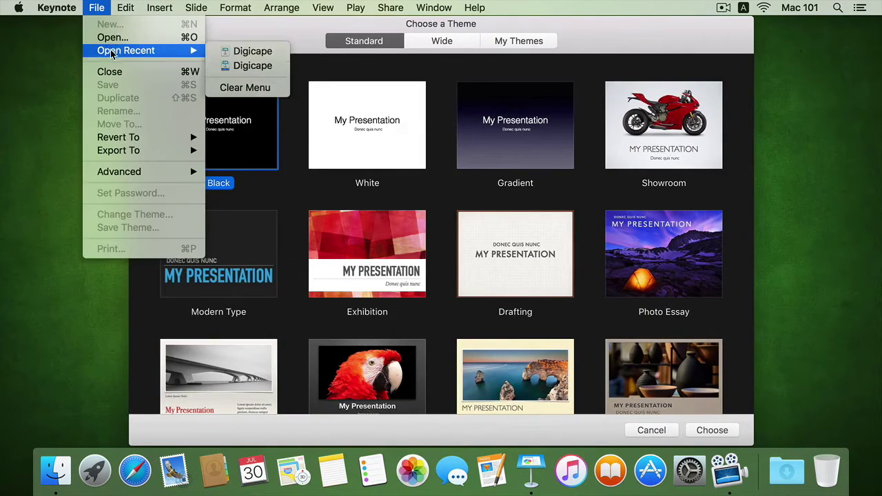
pyautogui.click(249, 49)
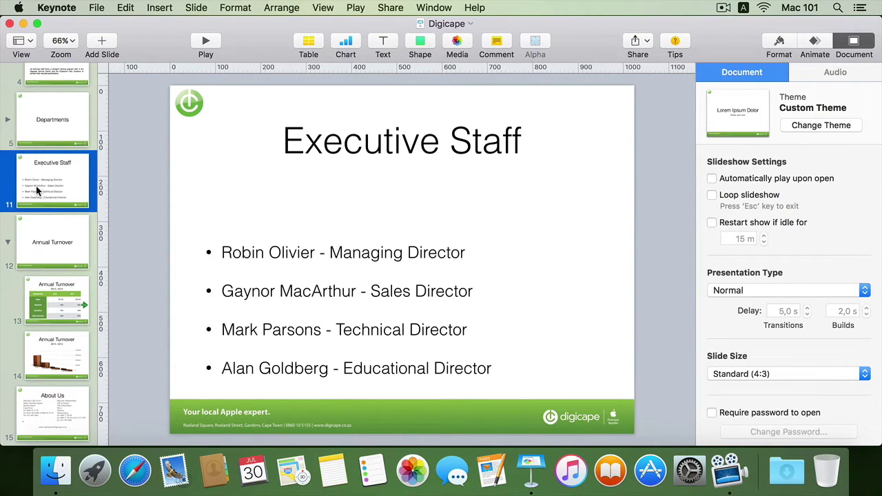
# Change the master of the Executive Staff slide to Title, Bullets & Photo.
pyautogui.click(53, 188)
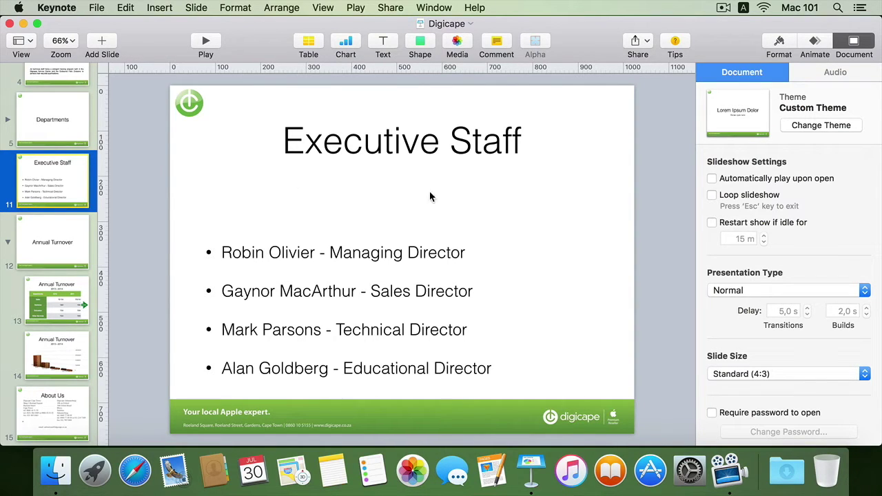
pyautogui.click(778, 43)
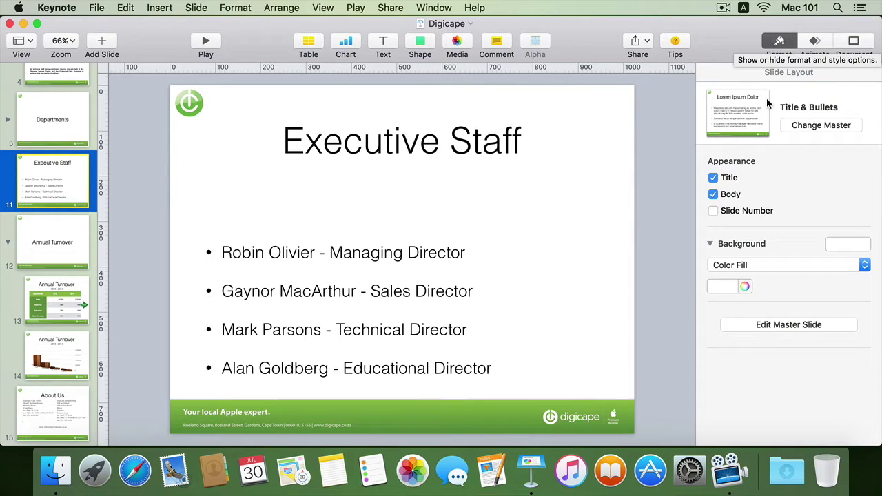
pyautogui.click(808, 127)
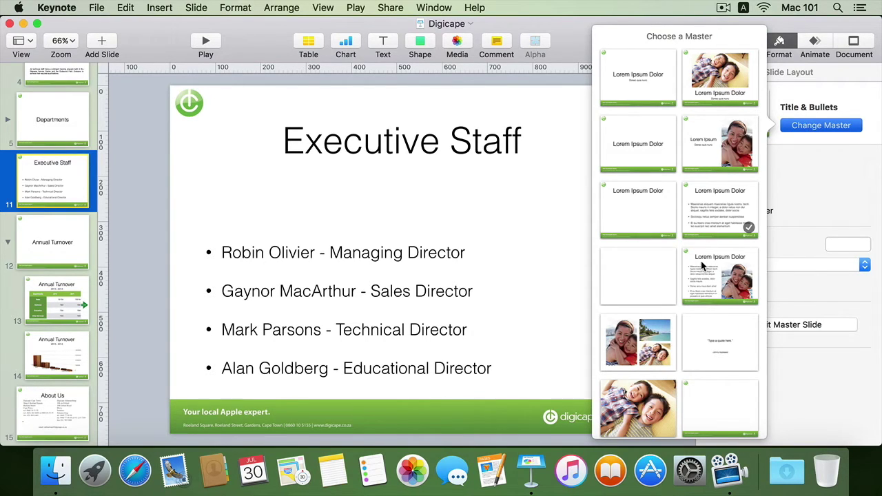
pyautogui.click(735, 293)
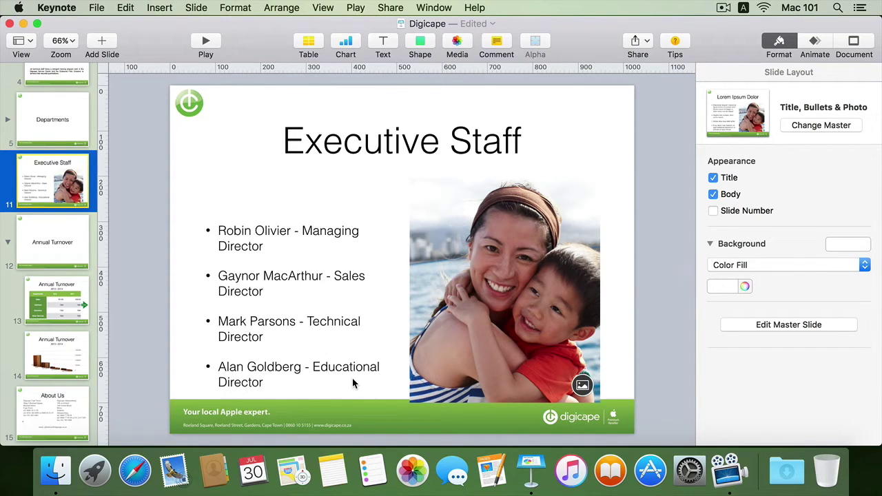
# Shrink the placeholder photo to a small thumbnail and place it to the right of the first bullet.
pyautogui.click(451, 247)
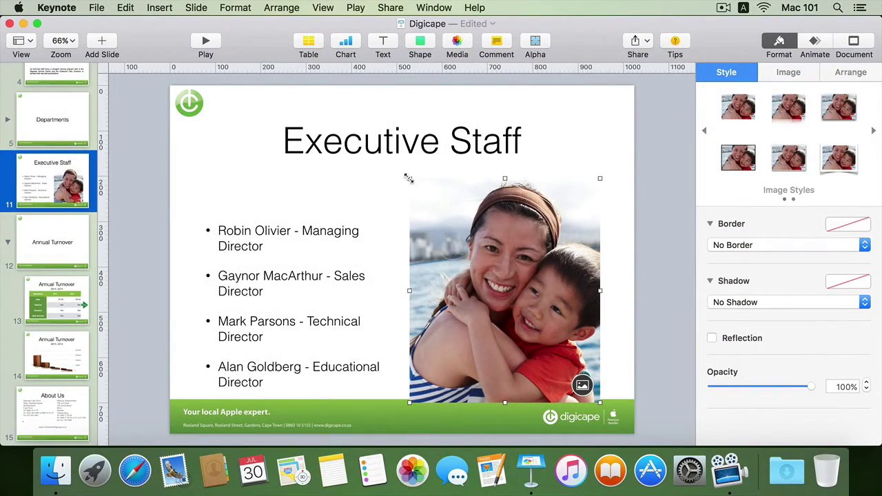
pyautogui.moveTo(409, 179); pyautogui.dragTo(409, 179)
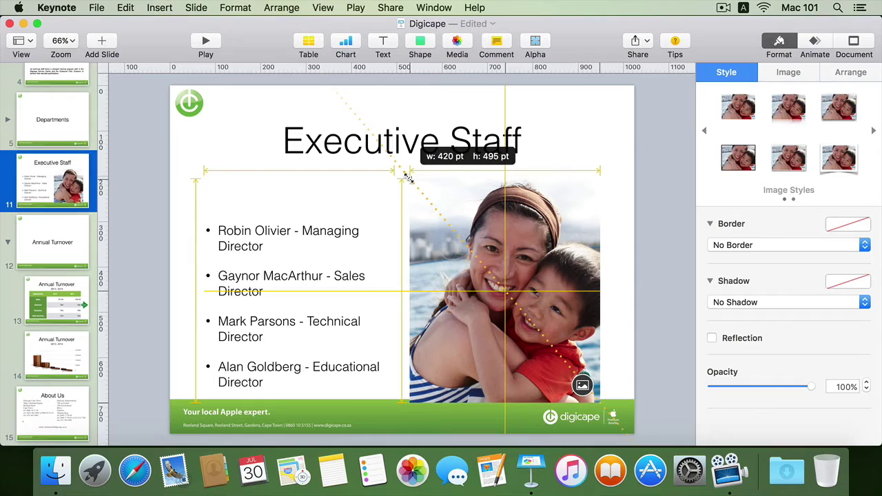
pyautogui.moveTo(409, 178); pyautogui.dragTo(447, 206)
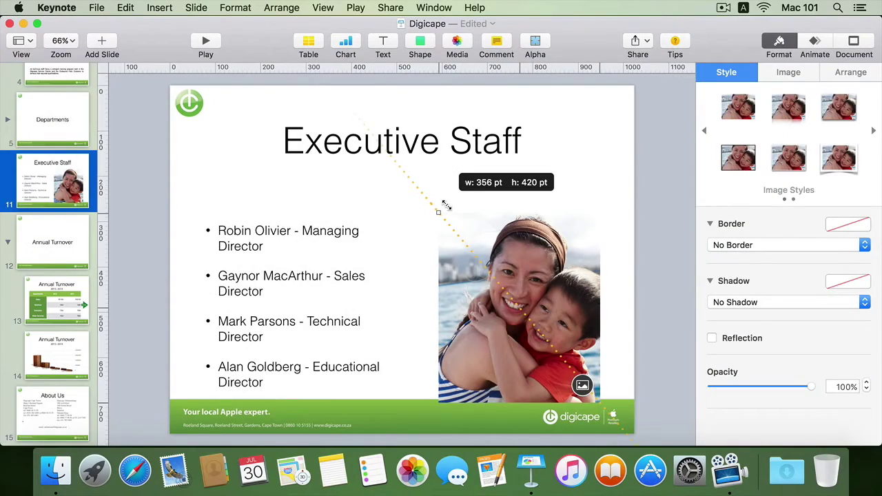
pyautogui.moveTo(446, 205); pyautogui.dragTo(583, 338)
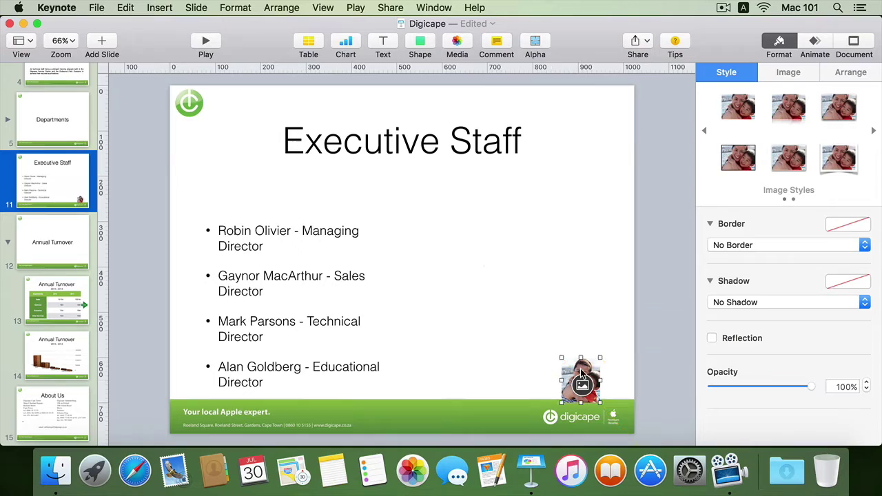
pyautogui.moveTo(580, 369); pyautogui.dragTo(557, 207)
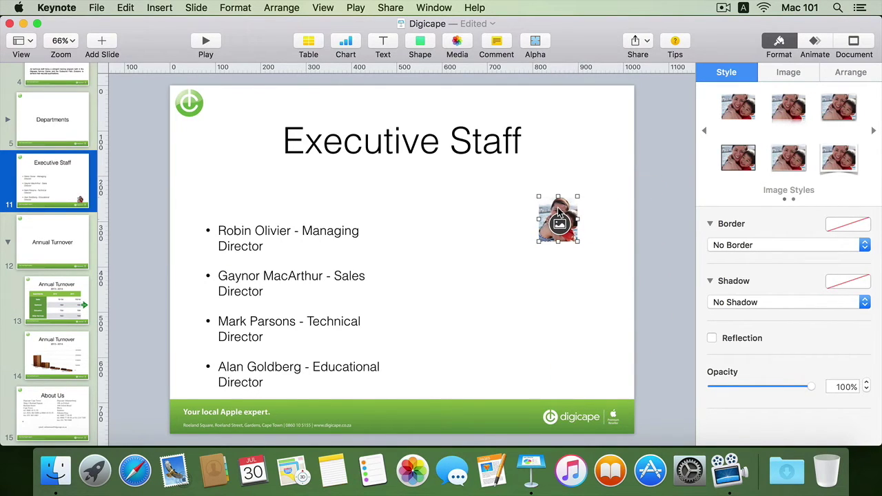
# Widen the bullet text box to about 500 pt so each staff entry fits on one line.
pyautogui.click(236, 265)
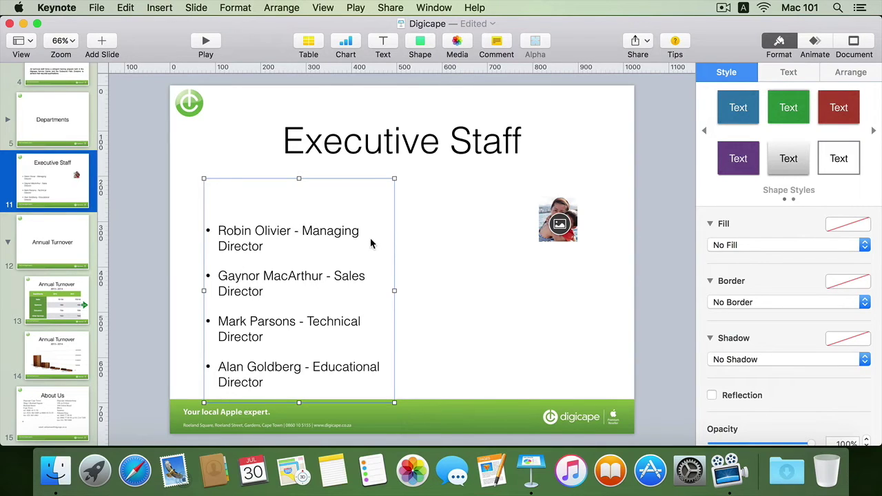
pyautogui.moveTo(394, 290); pyautogui.dragTo(430, 297)
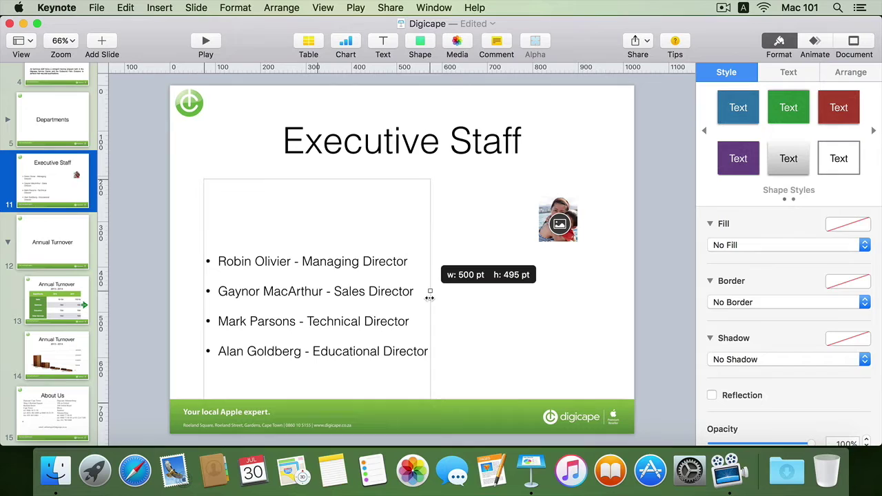
pyautogui.moveTo(430, 297); pyautogui.dragTo(429, 297)
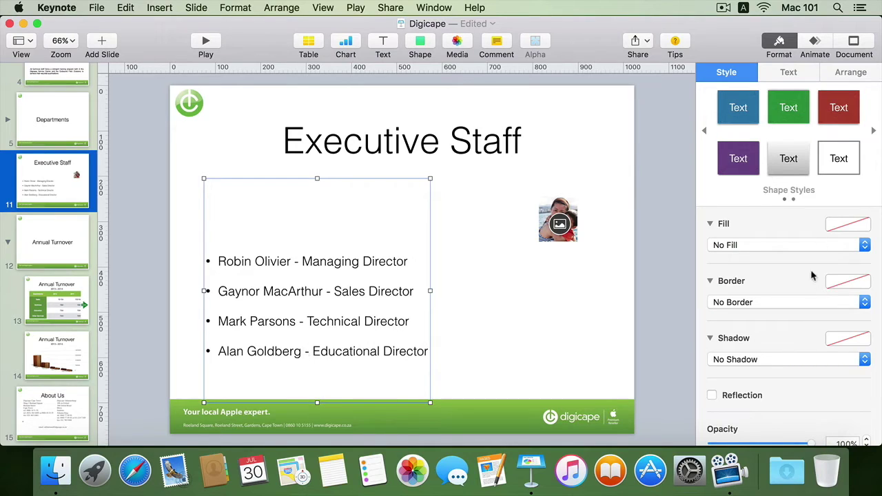
# Set the bullet text's line spacing to 2.0 - Double and move the text box up closer to the title.
pyautogui.click(781, 72)
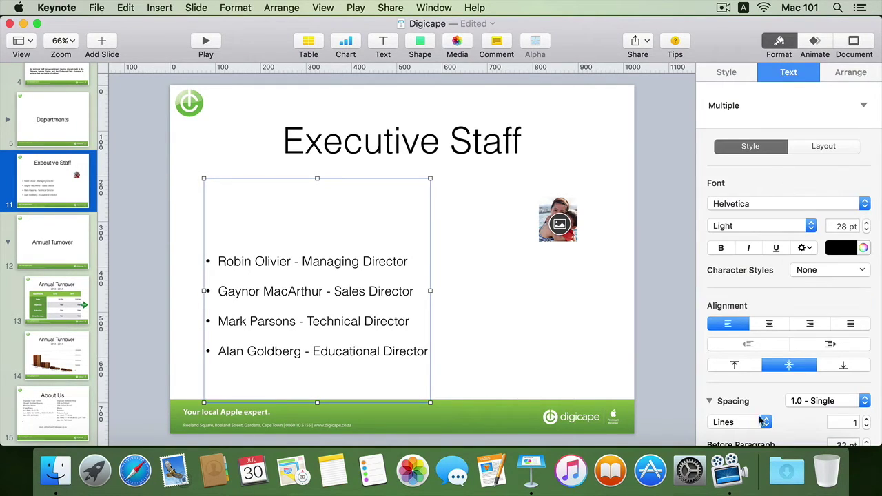
pyautogui.click(862, 401)
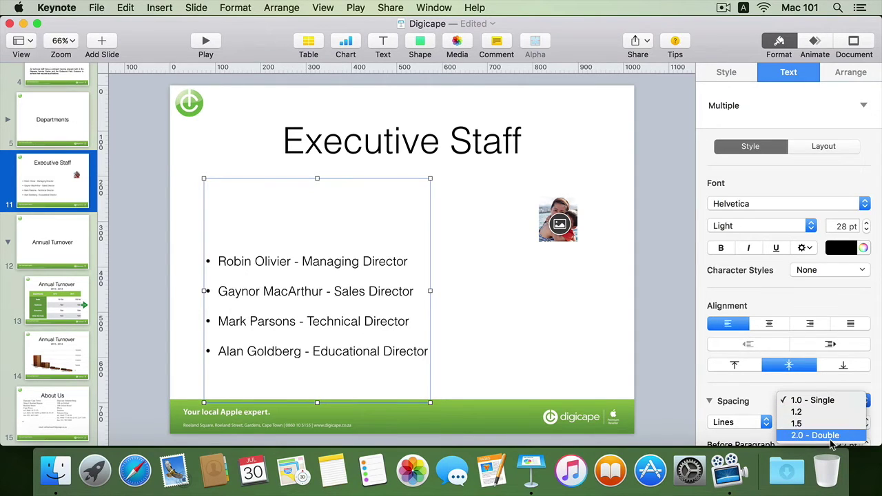
pyautogui.click(830, 437)
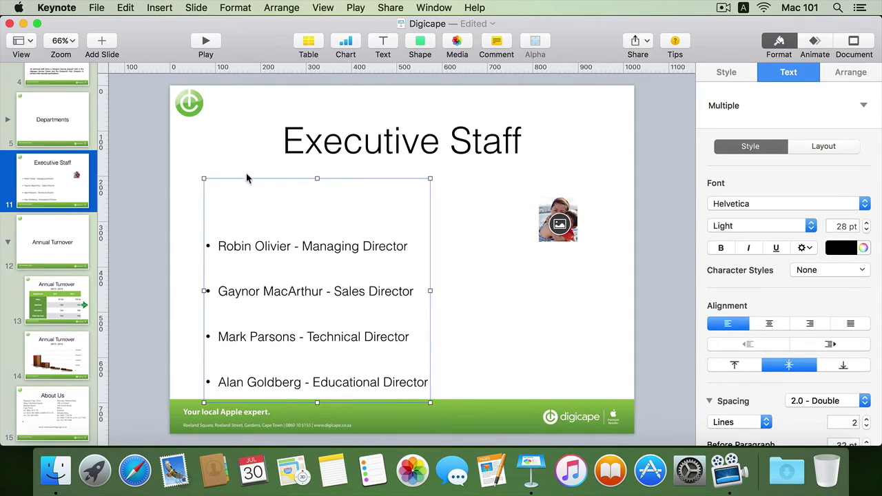
pyautogui.moveTo(274, 279); pyautogui.dragTo(272, 247)
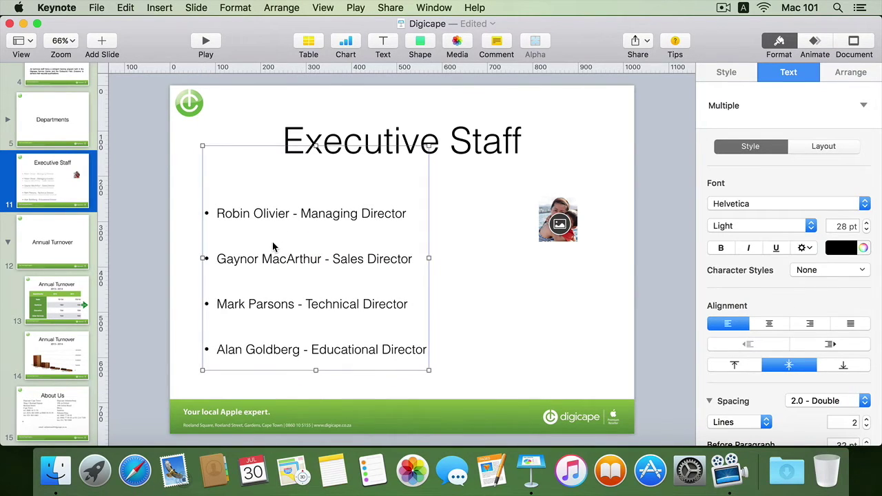
pyautogui.click(471, 284)
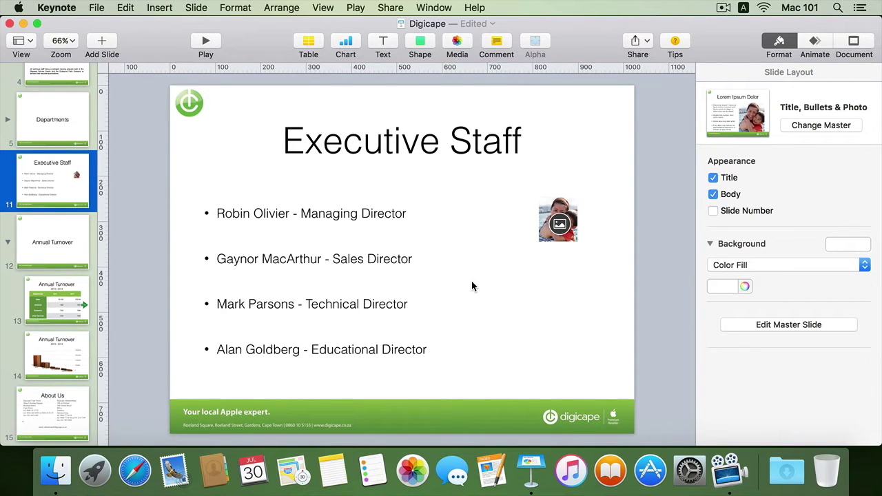
# Align the photo thumbnail with the first bullet, duplicate it, and place the copy directly beneath at about x 799 pt, y 323 pt.
pyautogui.moveTo(543, 207)
pyautogui.mouseDown()
pyautogui.moveTo(516, 197)
pyautogui.moveTo(537, 202)
pyautogui.mouseUp()
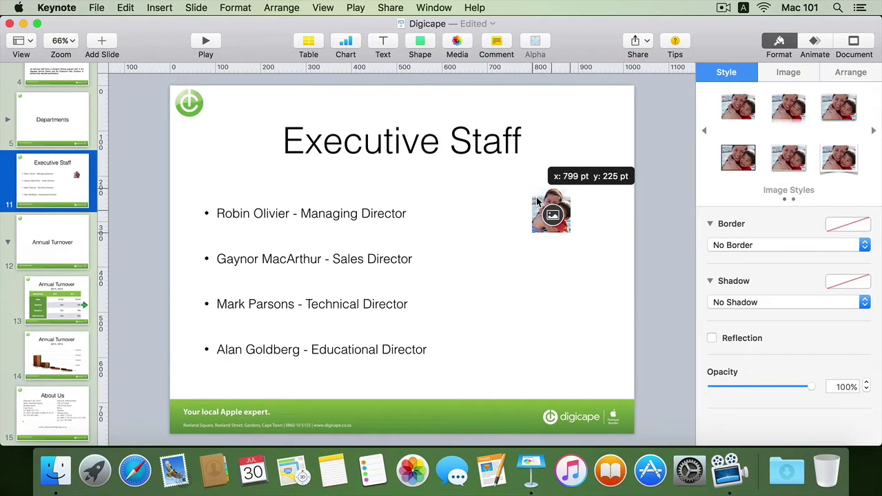
pyautogui.moveTo(537, 200); pyautogui.dragTo(536, 198)
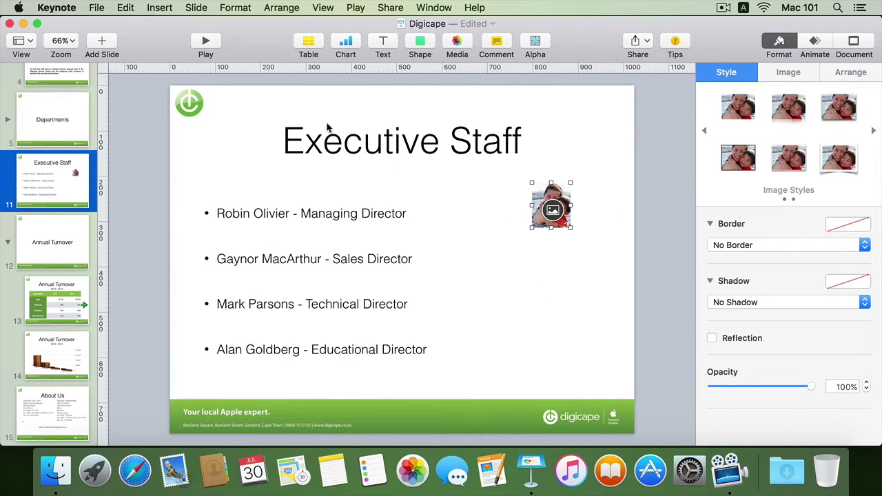
pyautogui.click(126, 8)
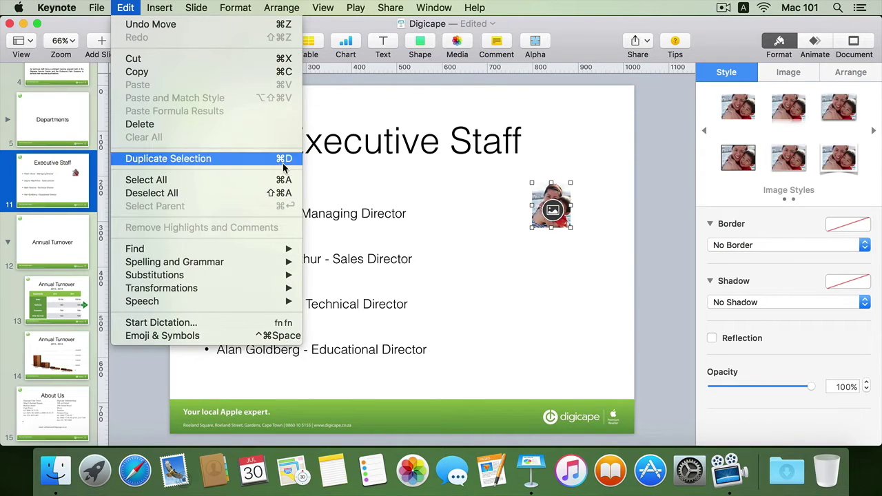
pyautogui.click(157, 157)
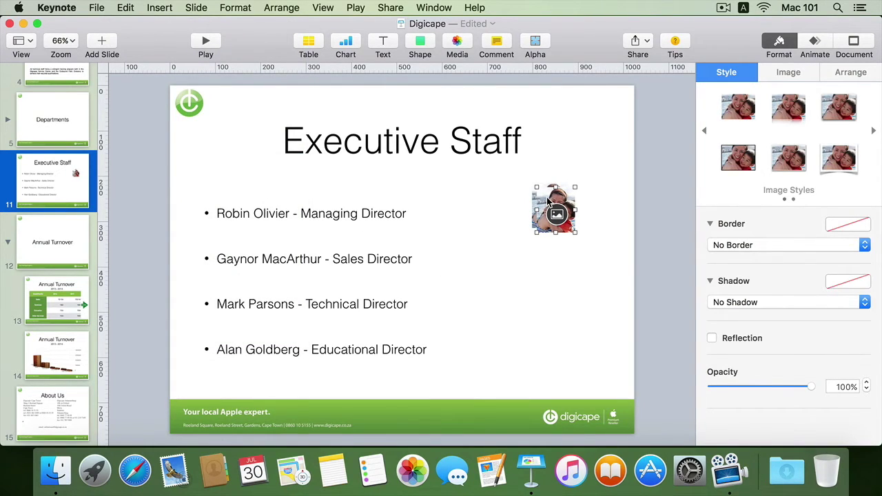
pyautogui.moveTo(548, 199); pyautogui.dragTo(543, 238)
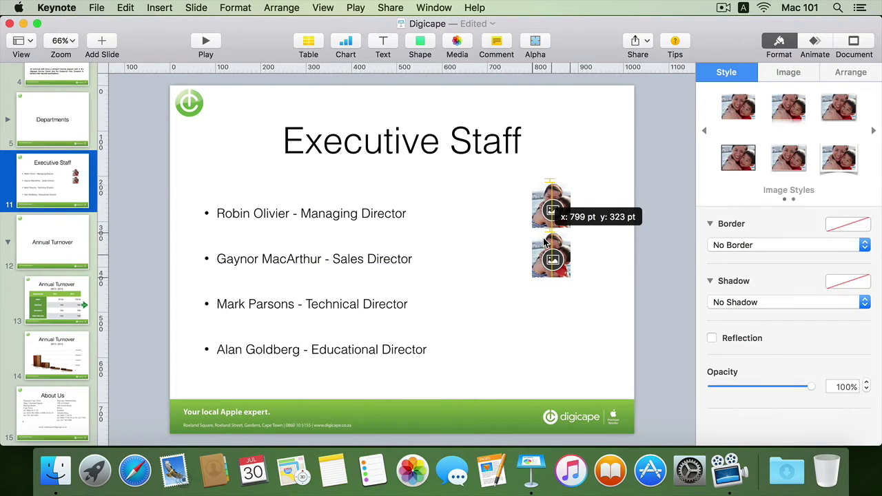
pyautogui.moveTo(545, 241); pyautogui.dragTo(544, 241)
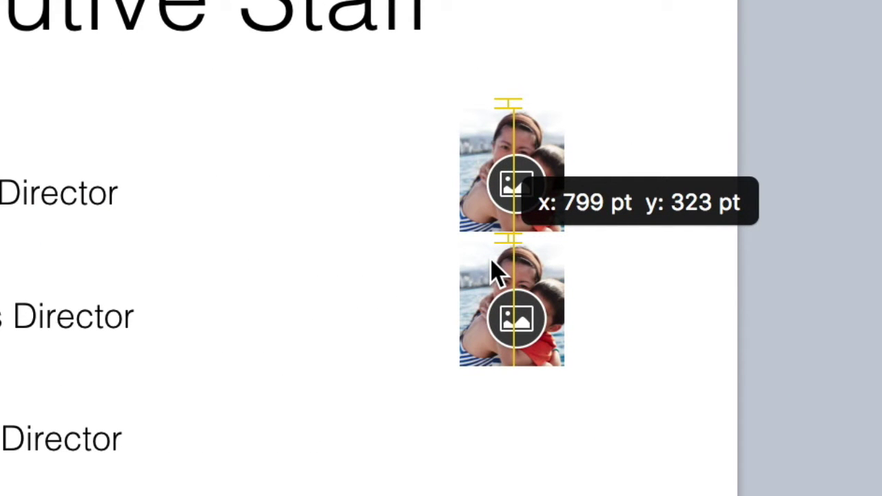
pyautogui.moveTo(495, 272); pyautogui.dragTo(495, 268)
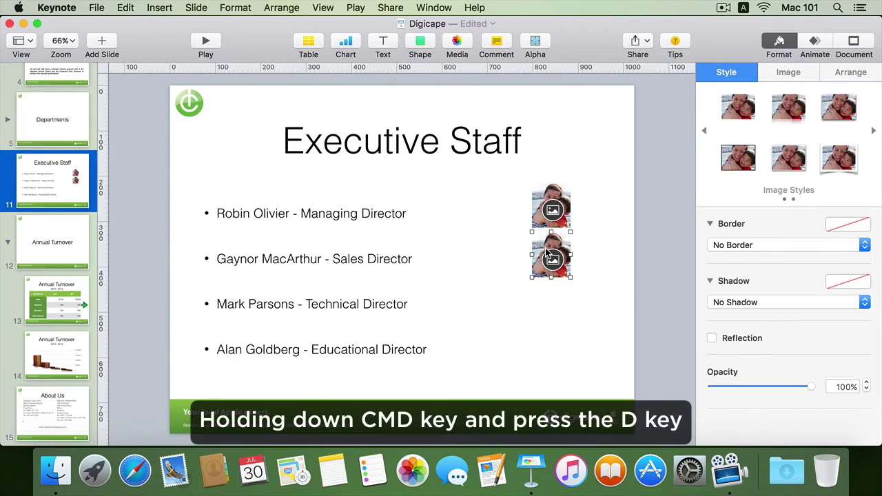
# Duplicate the thumbnail twice more and align the copies in an evenly spaced column beside the third and fourth bullets.
pyautogui.press('super+d')
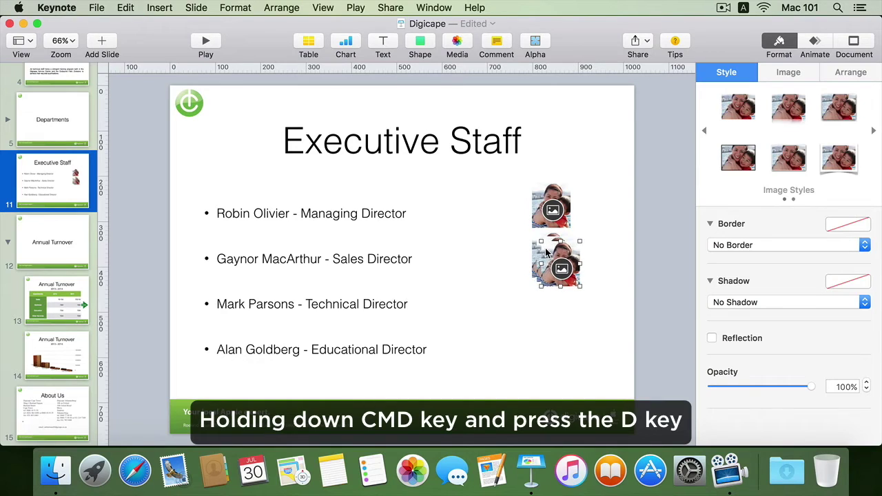
pyautogui.moveTo(545, 253); pyautogui.dragTo(571, 345)
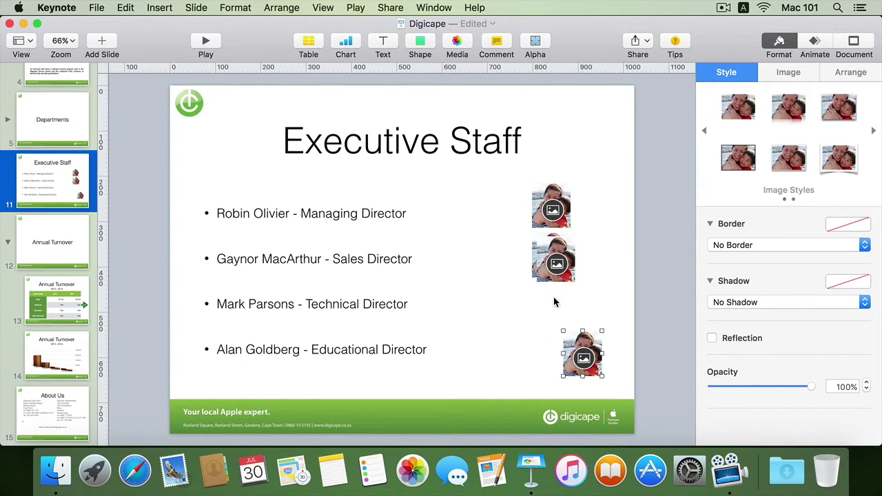
pyautogui.moveTo(548, 249); pyautogui.dragTo(546, 294)
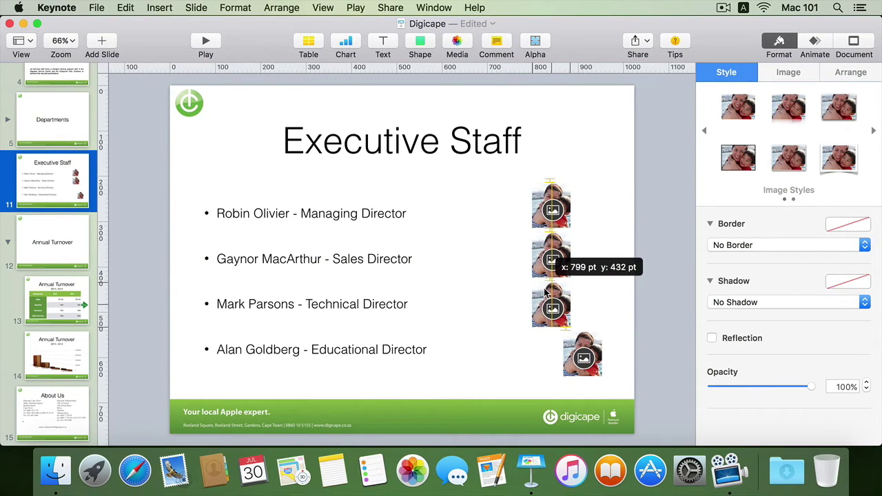
pyautogui.moveTo(545, 293); pyautogui.dragTo(544, 288)
pyautogui.moveTo(581, 339); pyautogui.dragTo(550, 341)
pyautogui.click(454, 371)
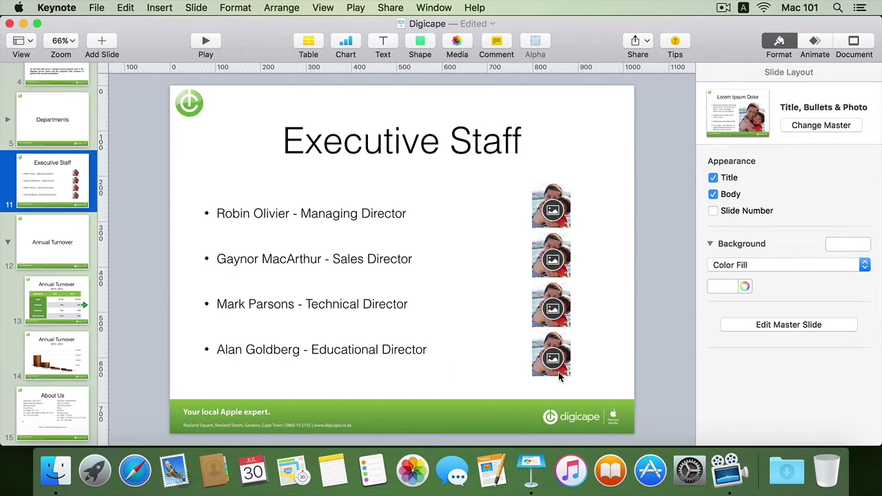
# Replace the uppermost placeholder image with the Digicape album photo of the man in a dark shirt holding a plaque.
pyautogui.click(554, 211)
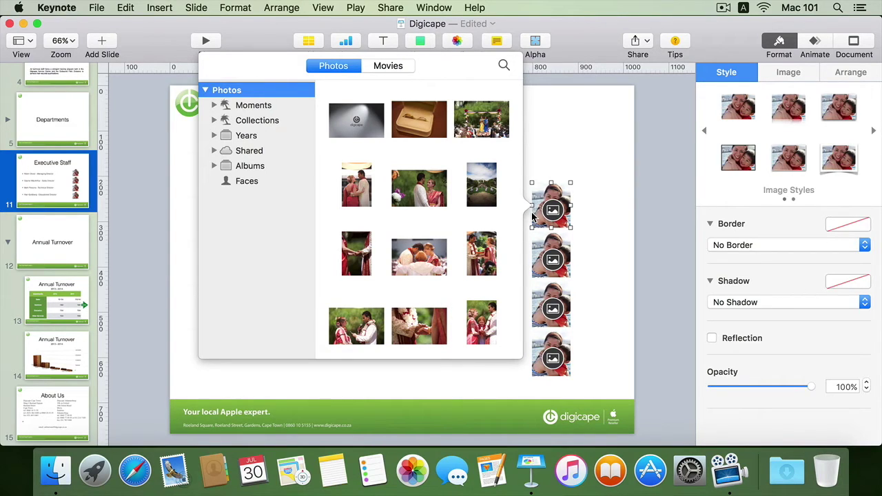
pyautogui.click(213, 170)
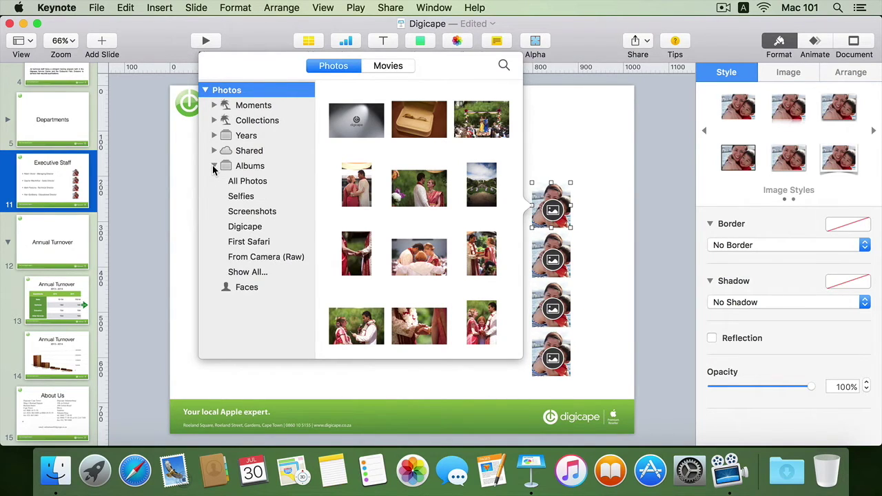
pyautogui.click(252, 230)
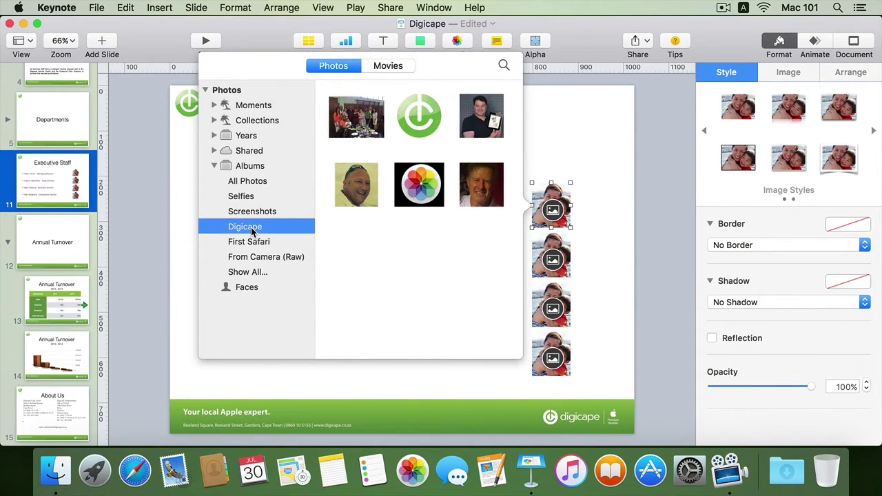
pyautogui.click(477, 124)
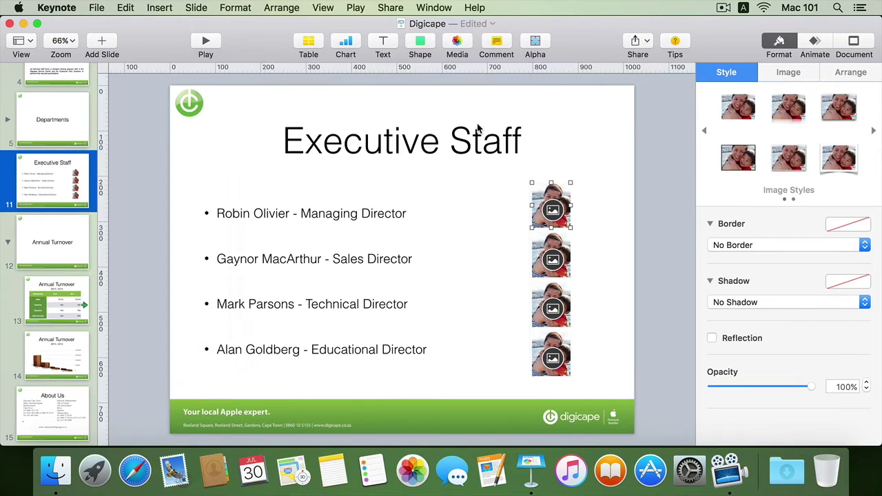
# Open the photo chooser for the second placeholder image on the Executive Staff slide.
pyautogui.click(552, 261)
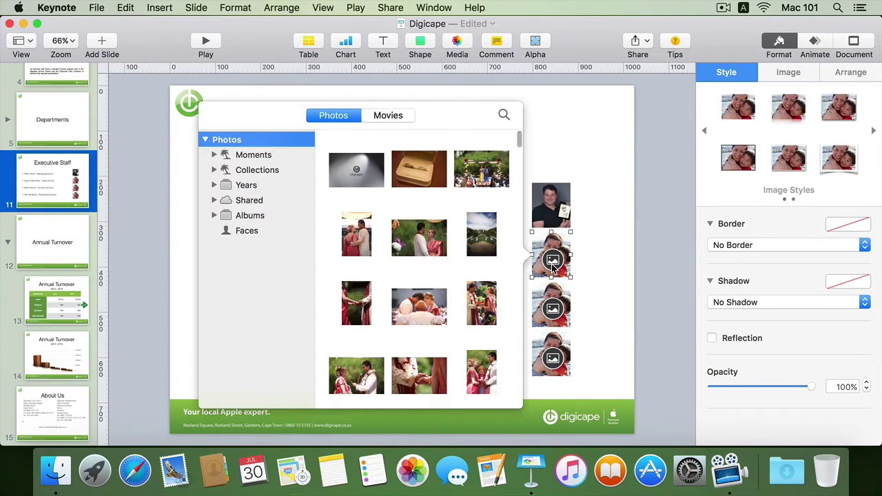
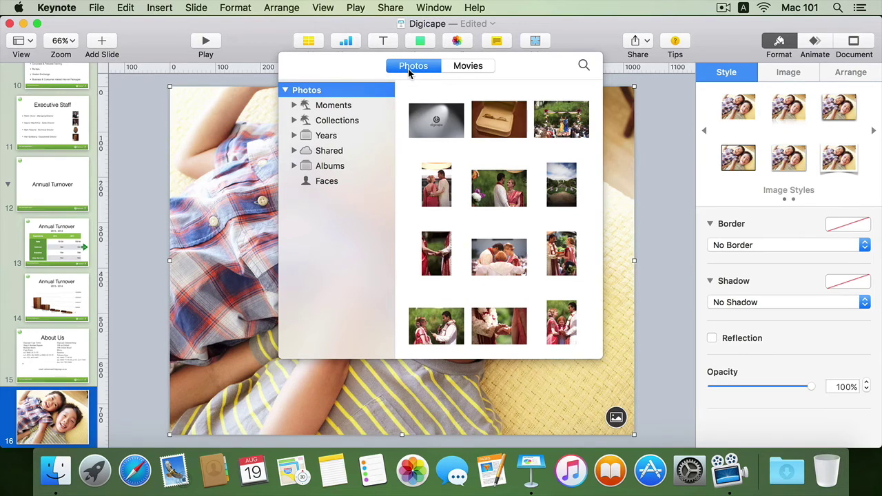
# Replace the full-slide photo placeholder on slide 16 with the 2:12 movie from the media library.
pyautogui.click(467, 66)
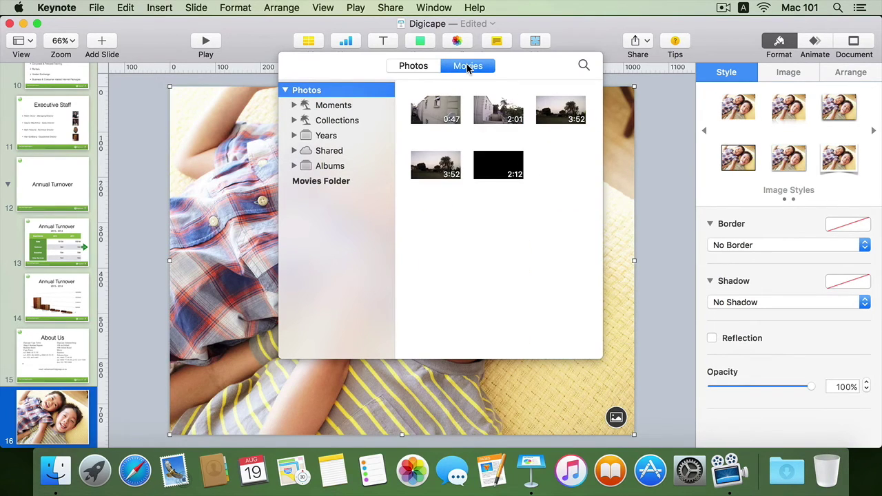
pyautogui.click(483, 177)
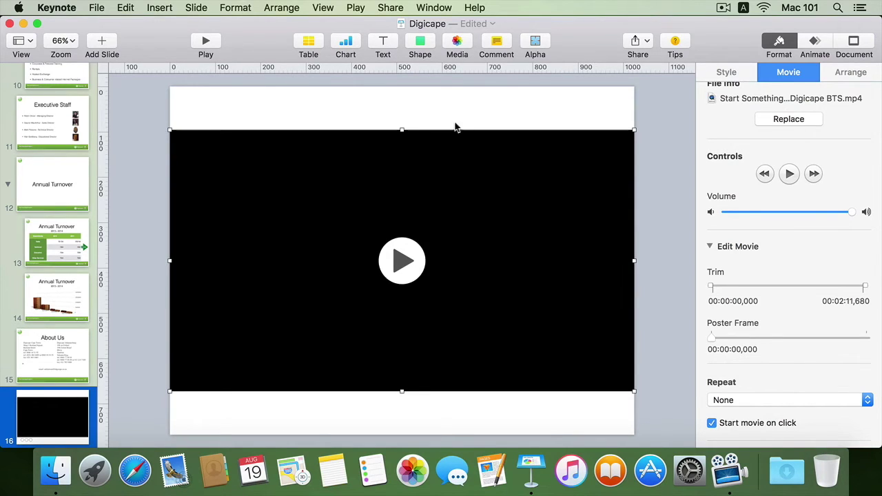
pyautogui.click(415, 119)
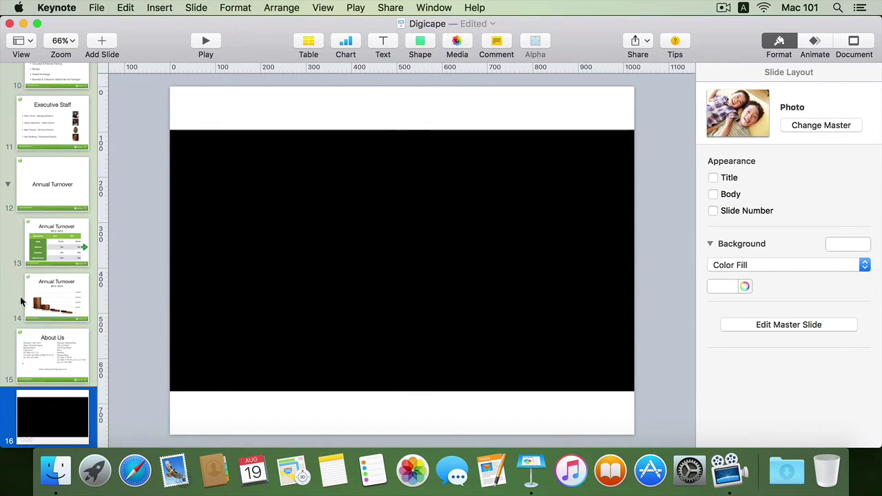
# Compare the movie slide's layout and footer with the Annual Turnover and About Us slides.
pyautogui.click(47, 373)
pyautogui.click(69, 293)
pyautogui.click(68, 248)
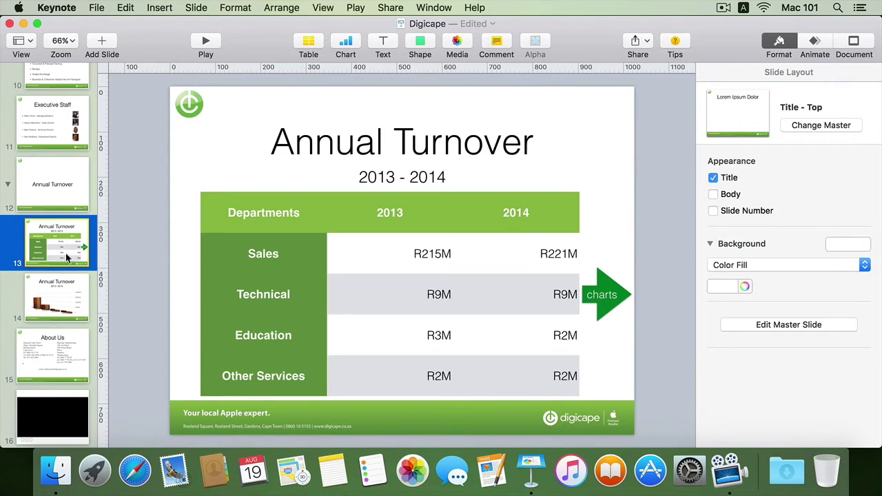
pyautogui.click(46, 369)
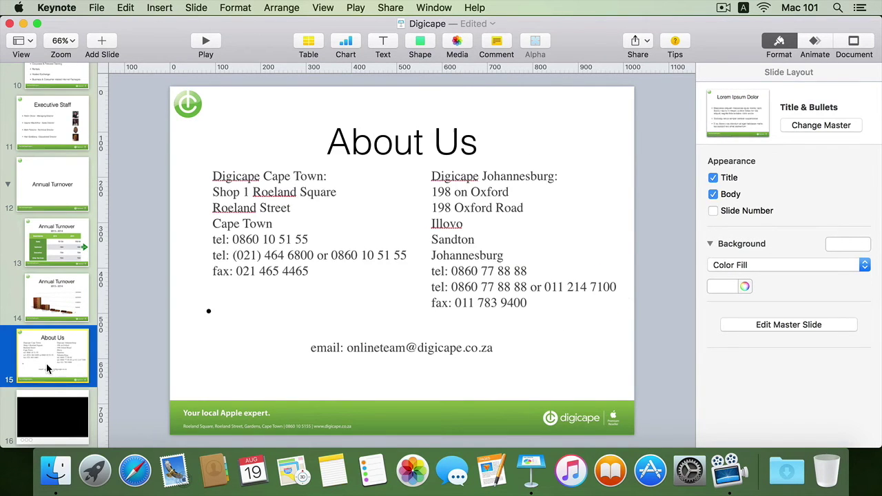
pyautogui.click(50, 408)
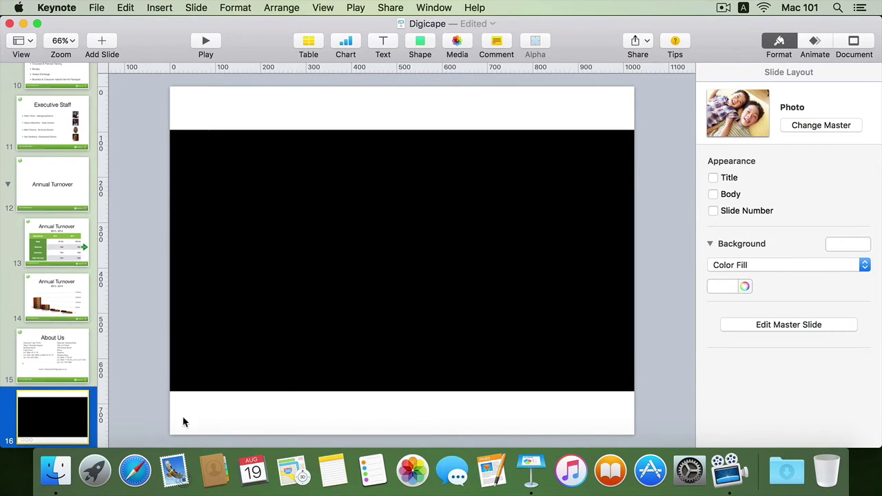
pyautogui.click(62, 363)
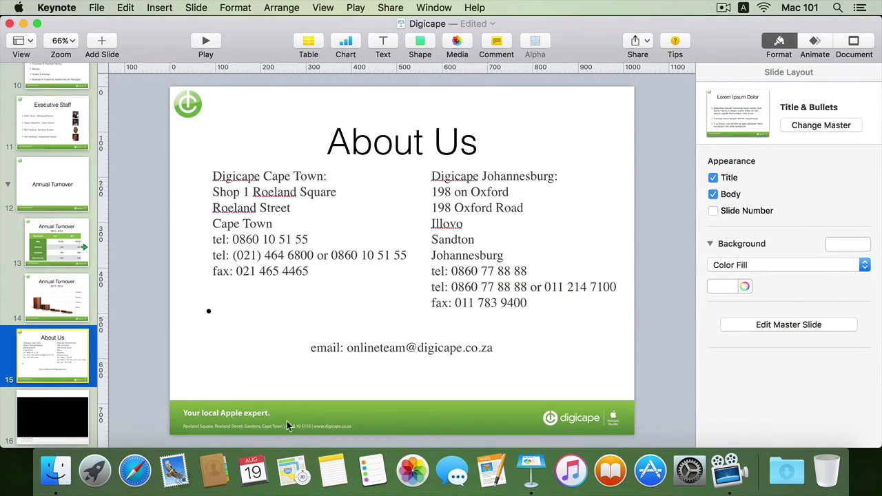
# Insert the green Print banner from the Digicape album on slide 16 and align it with the slide's lower edge.
pyautogui.click(48, 408)
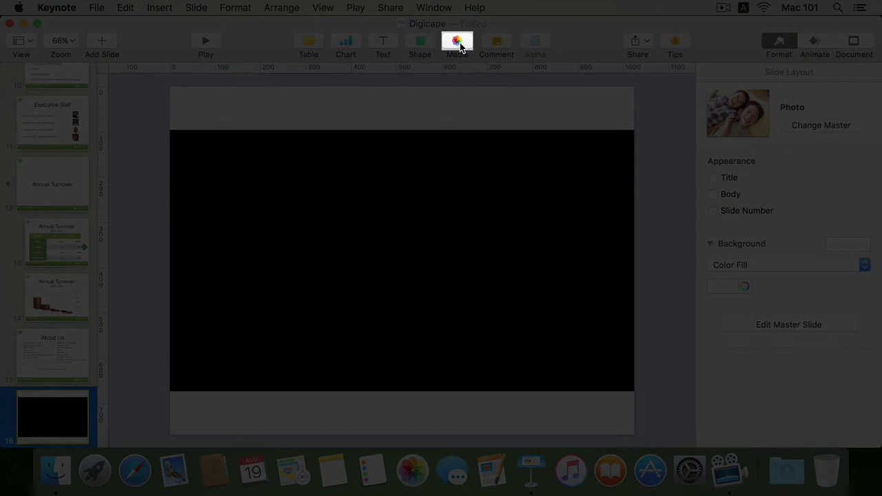
pyautogui.click(460, 45)
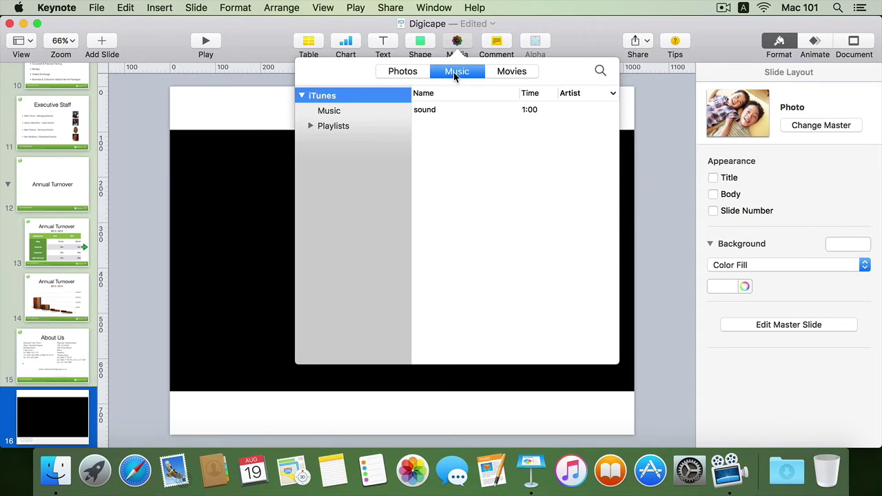
pyautogui.click(405, 73)
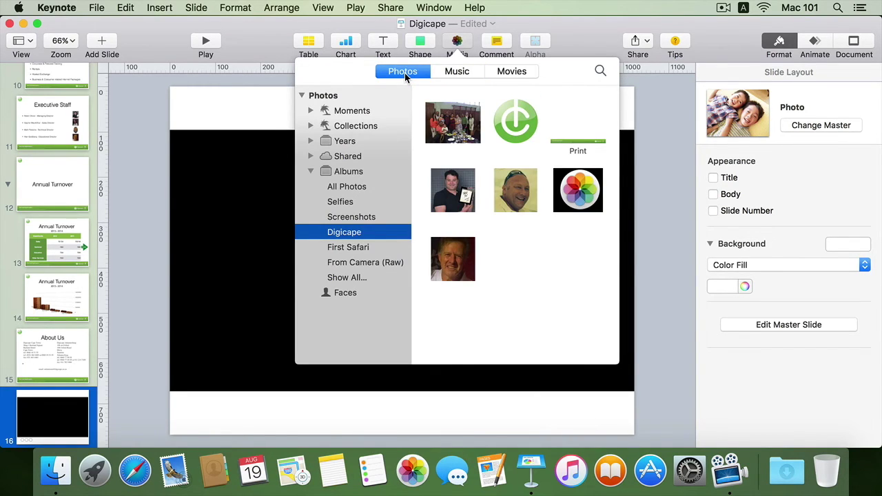
pyautogui.doubleClick(572, 143)
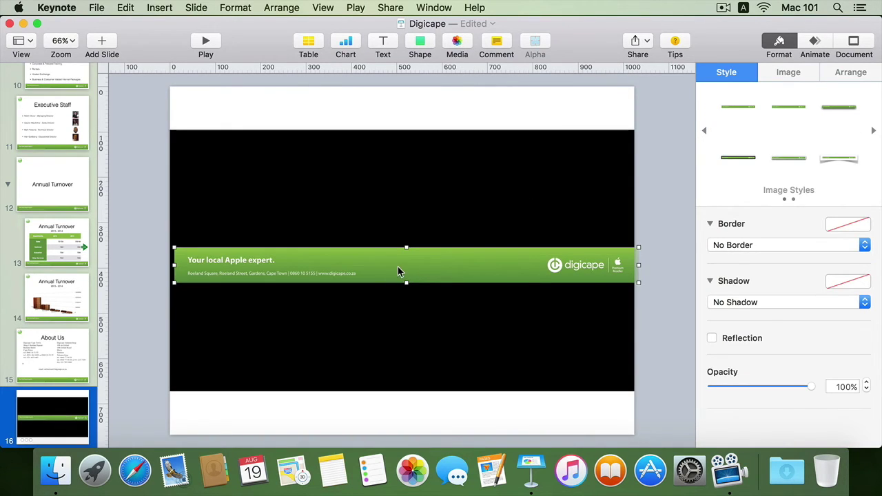
pyautogui.moveTo(399, 271); pyautogui.dragTo(397, 419)
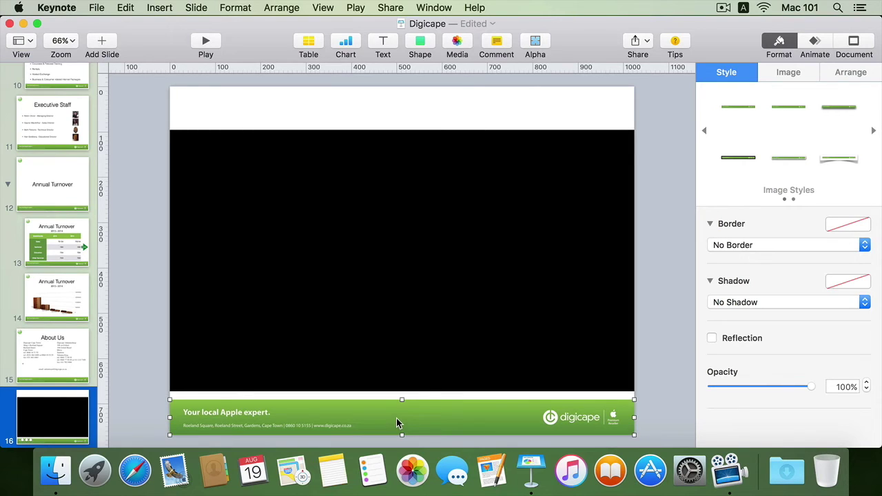
# Preview the movie on slide 16 and lower its volume to about one fifth, pausing playback.
pyautogui.click(323, 217)
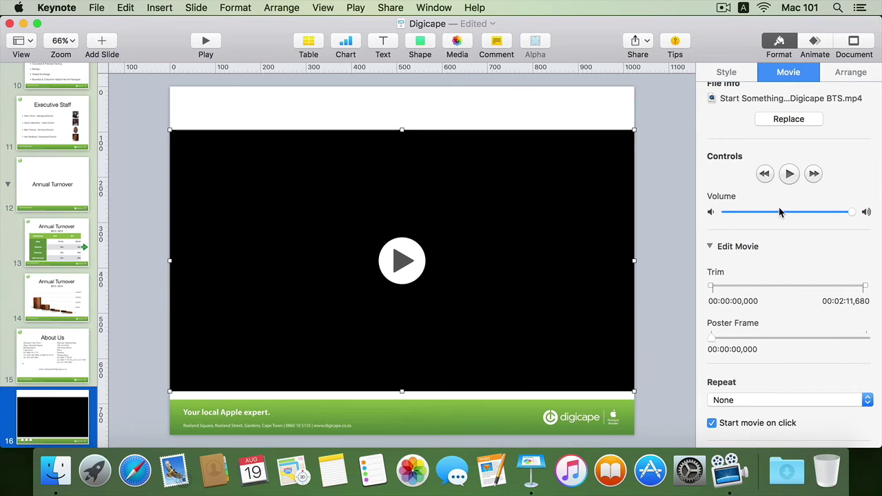
pyautogui.click(411, 262)
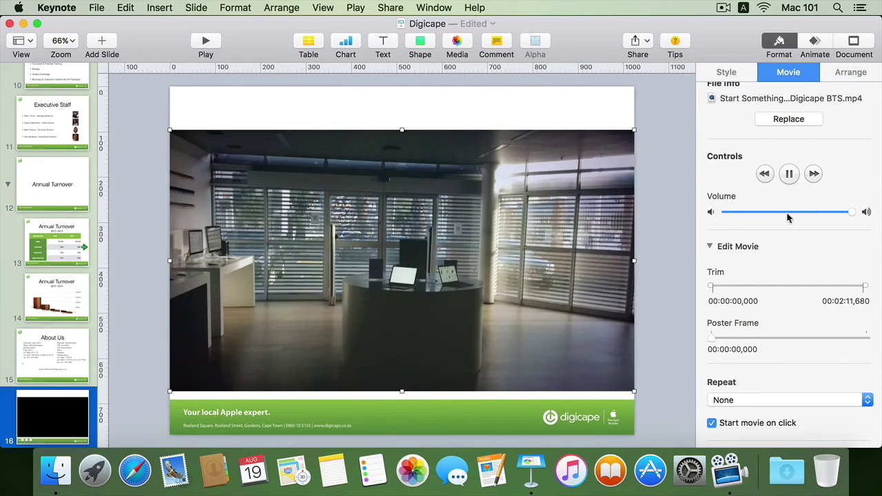
pyautogui.moveTo(853, 213); pyautogui.dragTo(748, 228)
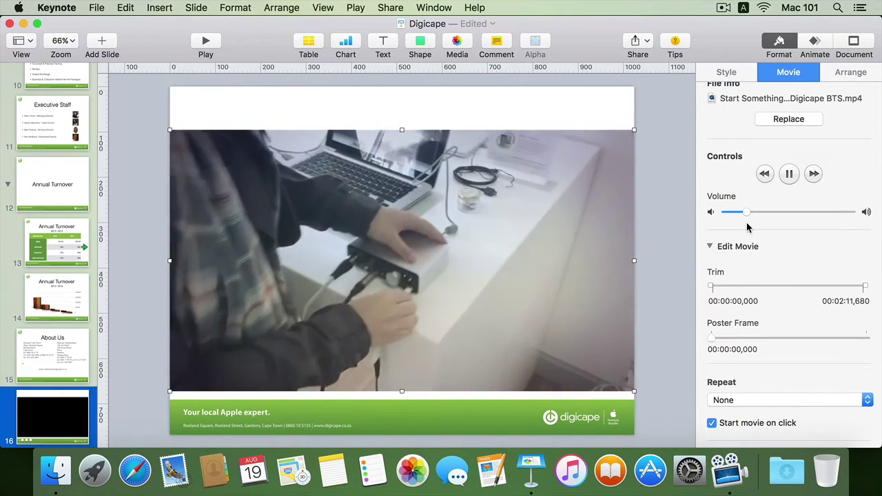
pyautogui.click(786, 177)
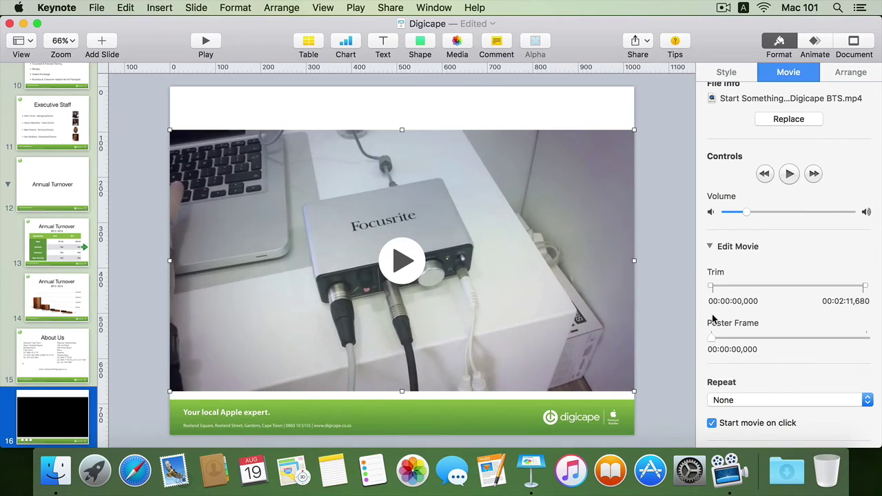
# Trim the movie to run from 00:00:00,966 to 00:00:38,400 and set its poster frame to 00:02:05,782.
pyautogui.click(712, 287)
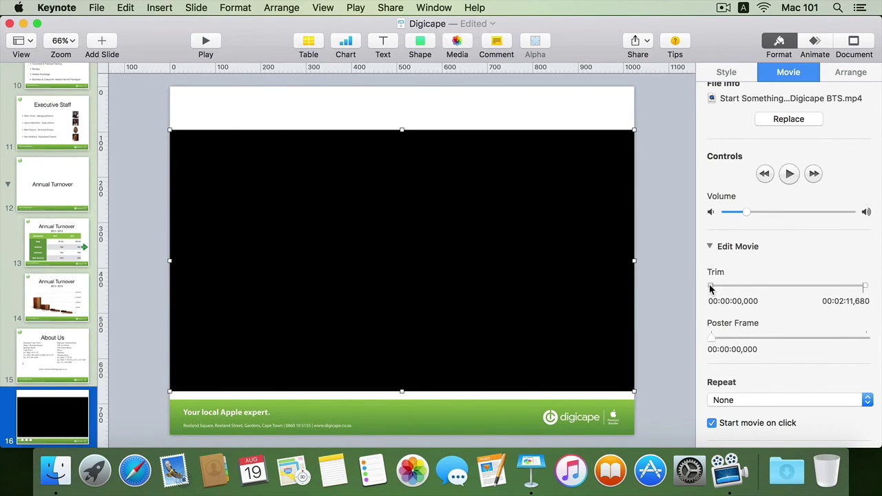
pyautogui.moveTo(711, 287); pyautogui.dragTo(712, 287)
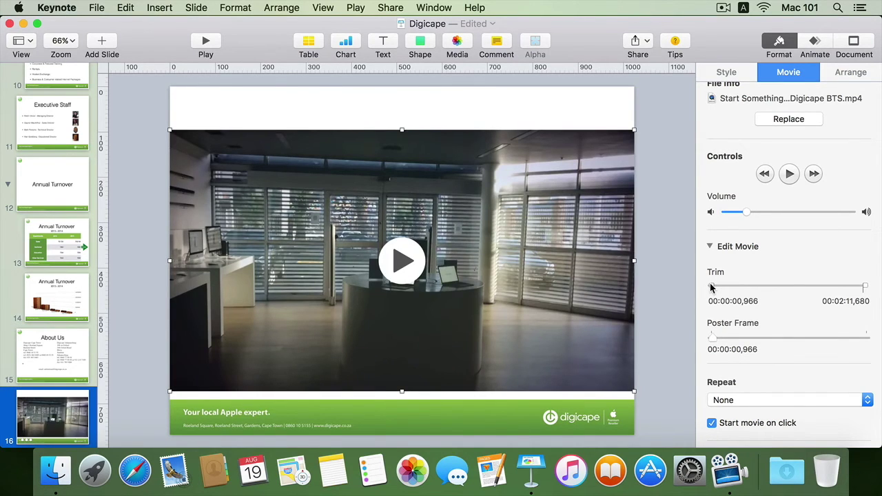
pyautogui.click(866, 290)
pyautogui.moveTo(866, 292); pyautogui.dragTo(756, 310)
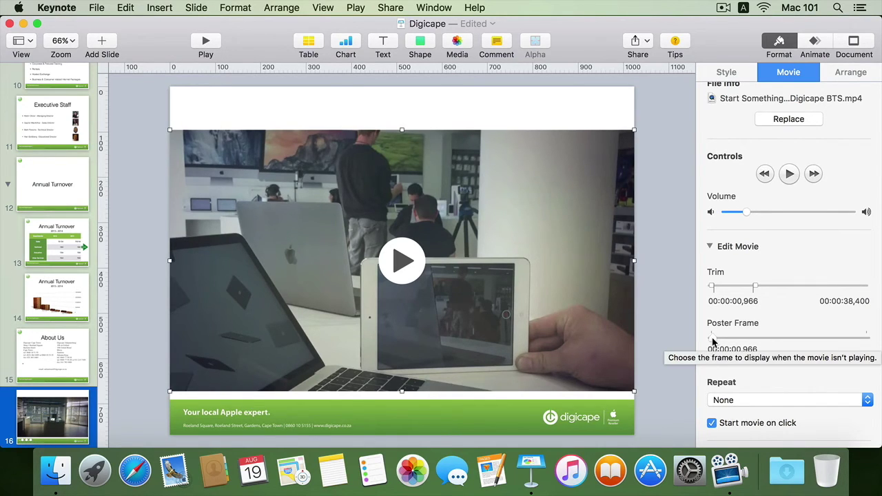
pyautogui.moveTo(713, 341); pyautogui.dragTo(860, 360)
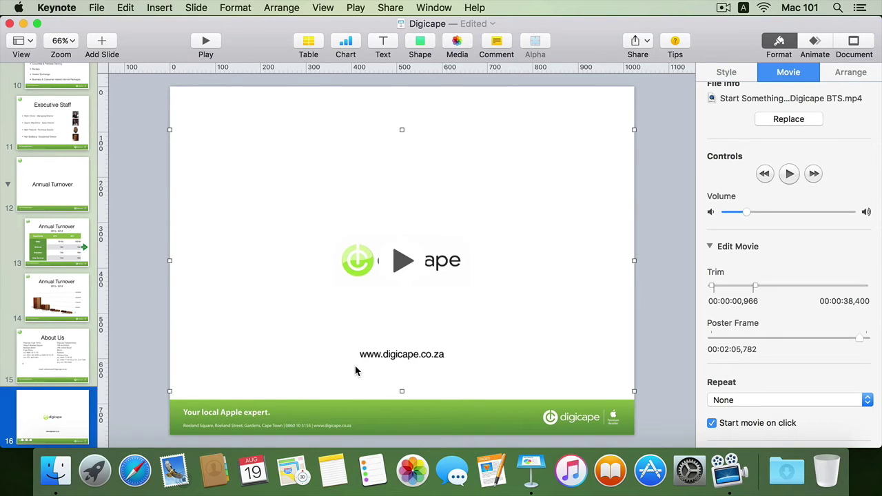
# Play the slideshow from the About Us slide through the movie on slide 16, and exit the presentation.
pyautogui.click(64, 366)
pyautogui.click(214, 45)
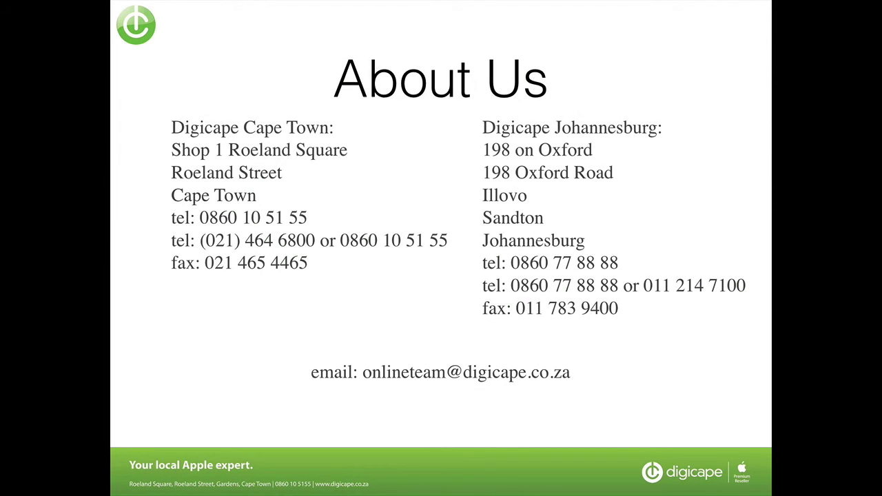
pyautogui.press('Right')
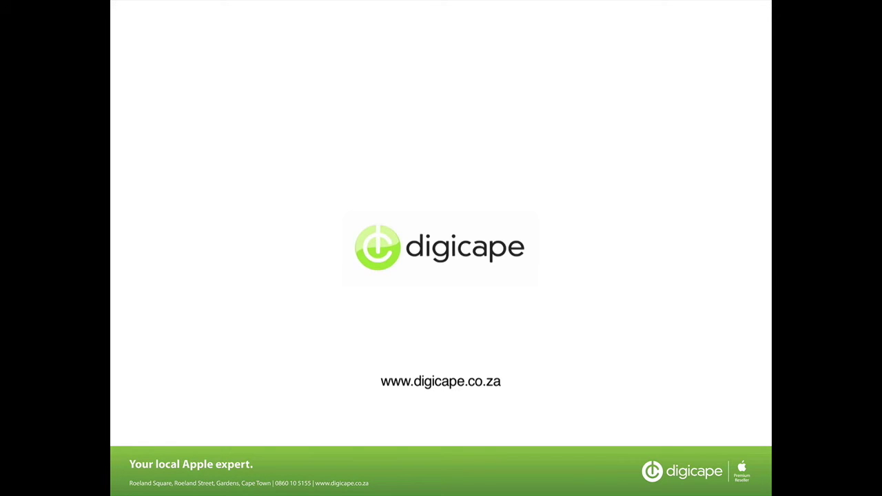
pyautogui.press('Right')
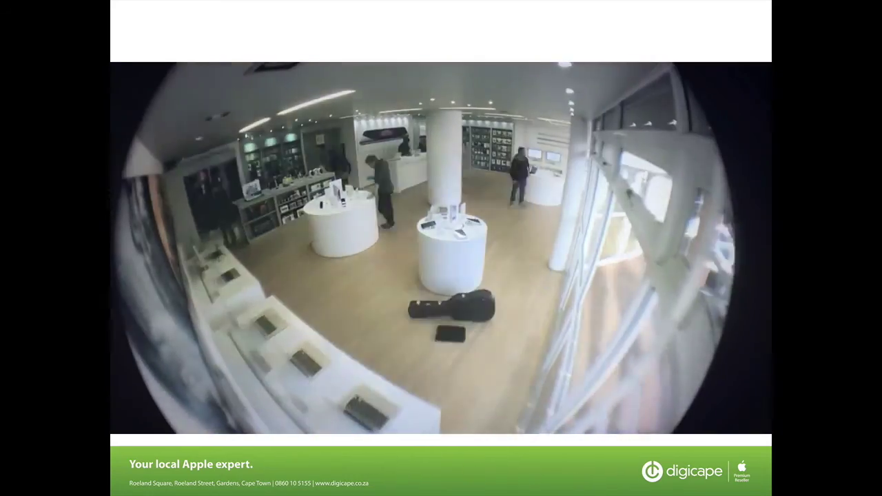
pyautogui.press('Escape')
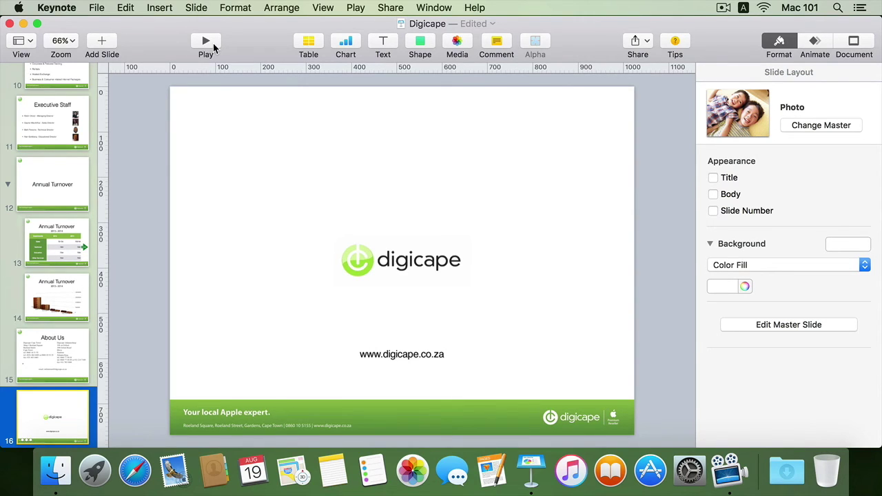
# Add the iTunes track "sound" to slide 2 and place its audio control beside the Digicape title.
pyautogui.scroll(10, 52, 149)
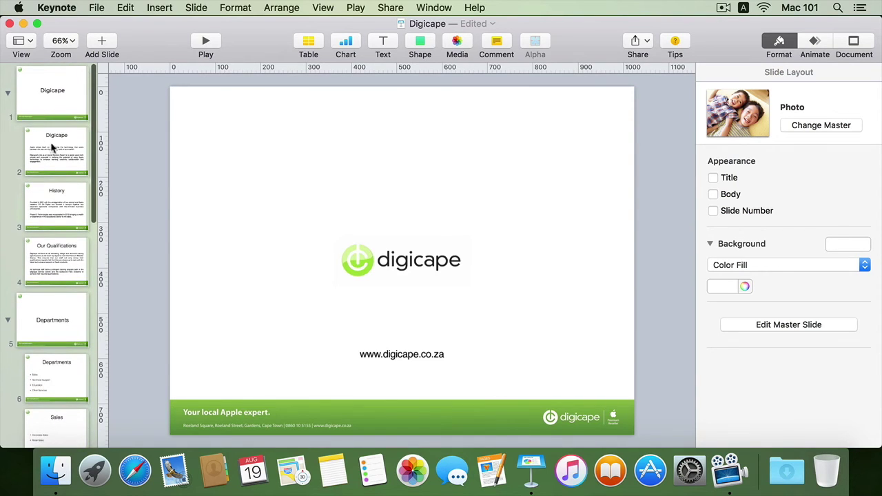
pyautogui.click(57, 148)
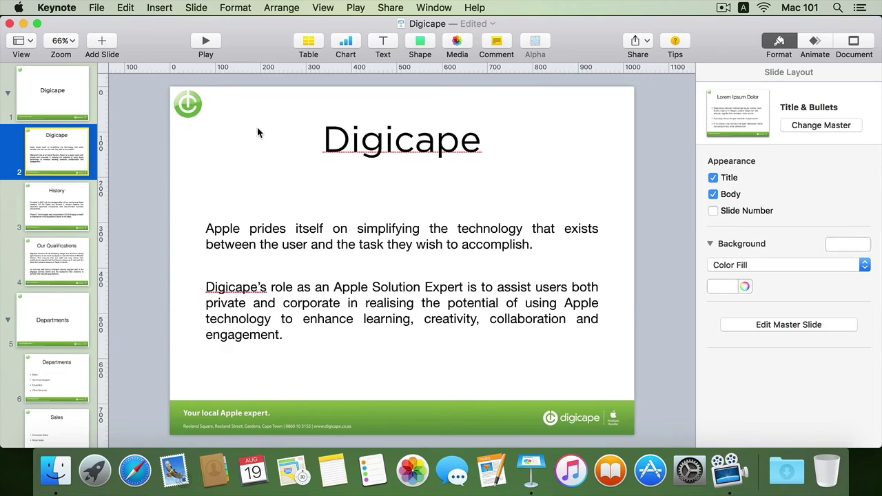
pyautogui.click(457, 43)
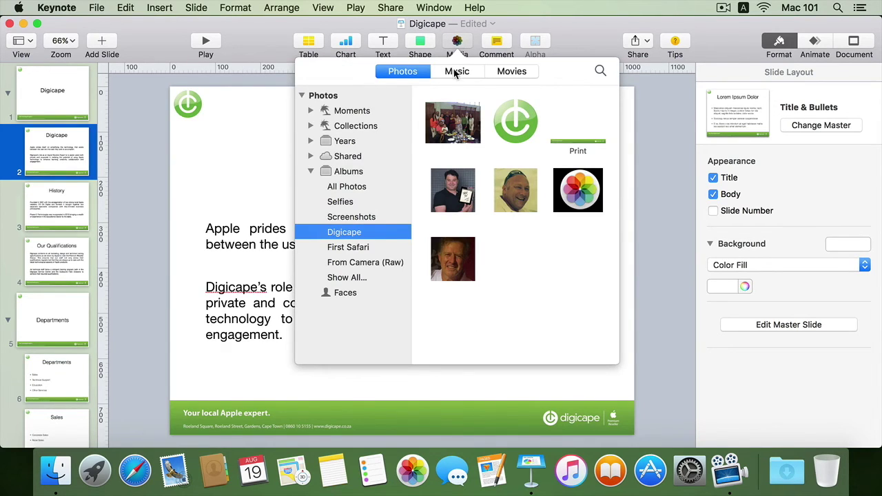
pyautogui.click(455, 72)
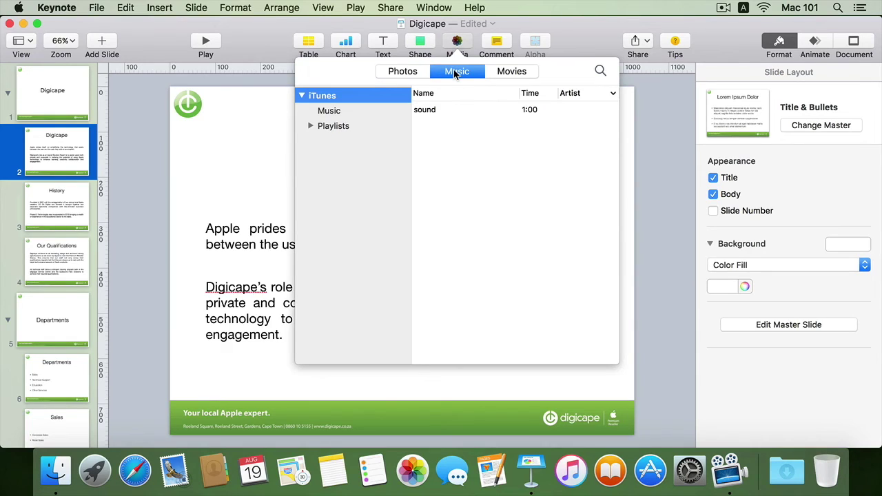
pyautogui.doubleClick(427, 111)
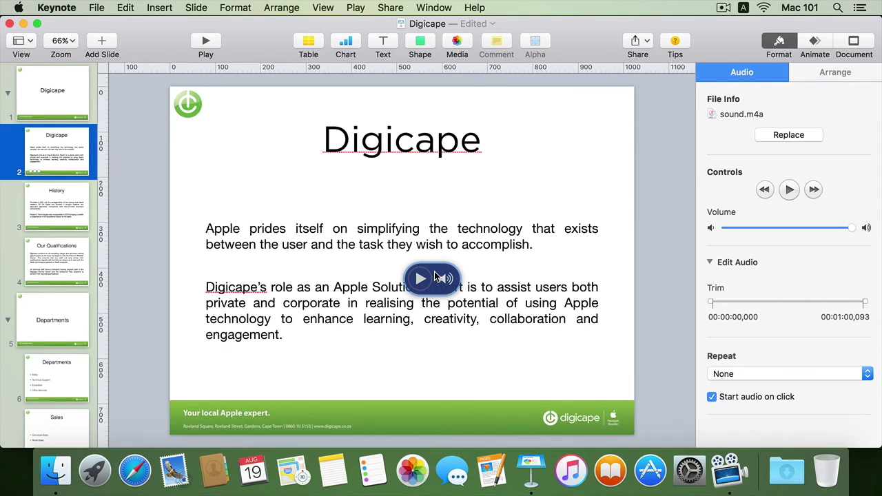
pyautogui.moveTo(435, 275); pyautogui.dragTo(550, 141)
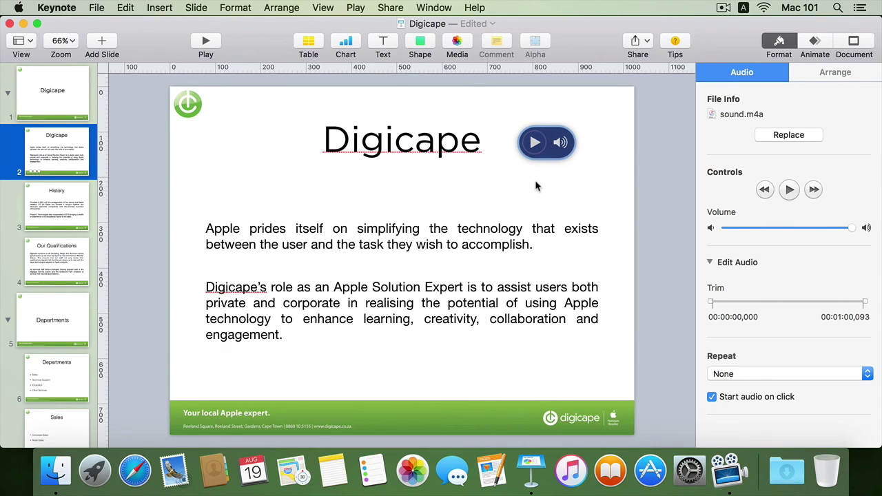
# Preview the audio clip on slide 2 and lower its volume to about one eighth, pausing playback.
pyautogui.click(535, 144)
pyautogui.click(535, 144)
pyautogui.moveTo(851, 228); pyautogui.dragTo(740, 233)
pyautogui.click(535, 144)
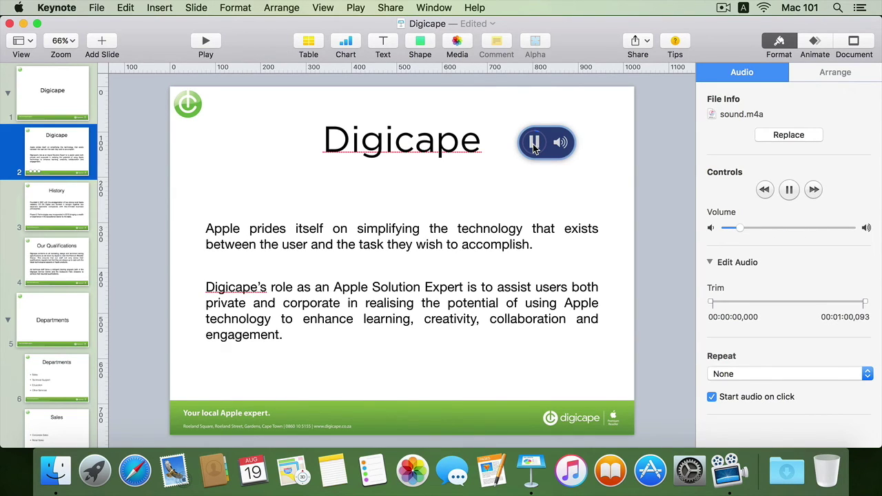
pyautogui.click(536, 146)
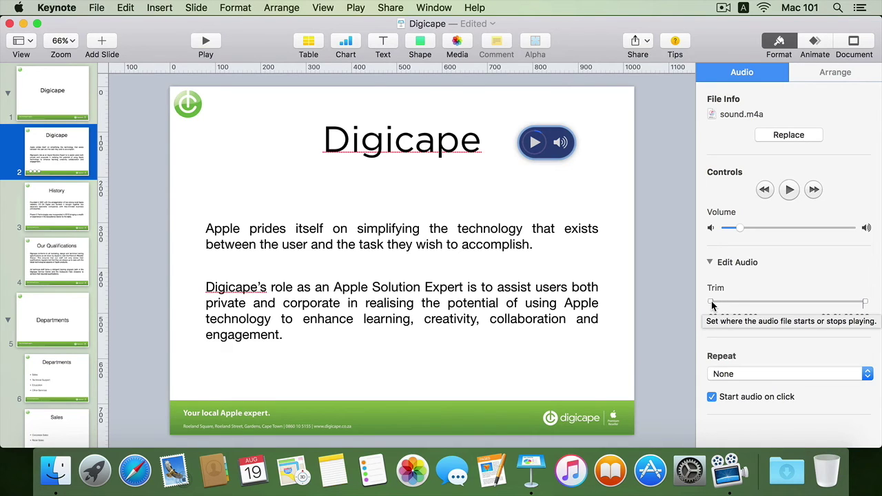
pyautogui.moveTo(866, 304)
pyautogui.mouseDown()
pyautogui.moveTo(765, 303)
pyautogui.moveTo(879, 298)
pyautogui.mouseUp()
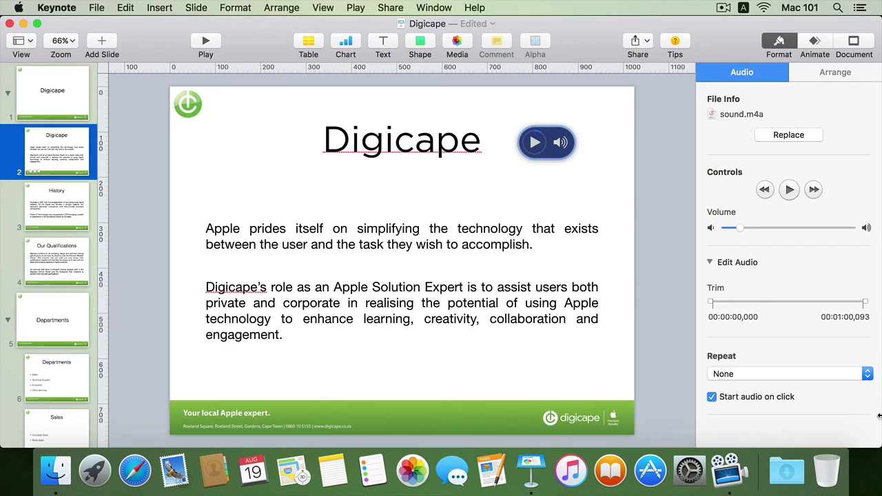
# Check the repeat options of the audio clip on slide 2, and delete the clip from the slide.
pyautogui.click(867, 377)
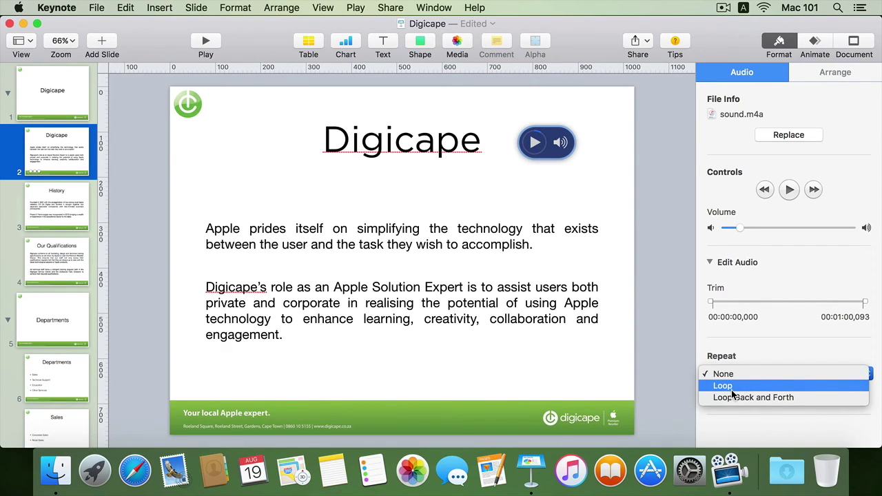
pyautogui.click(720, 421)
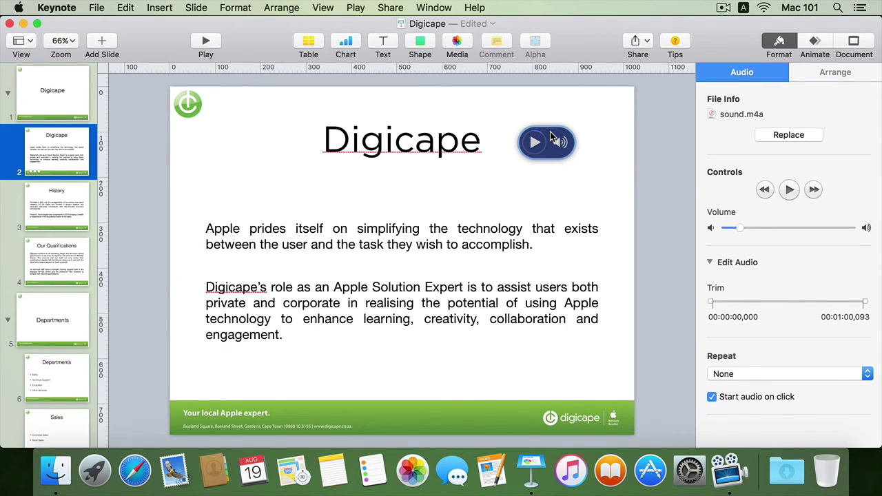
pyautogui.press('Delete')
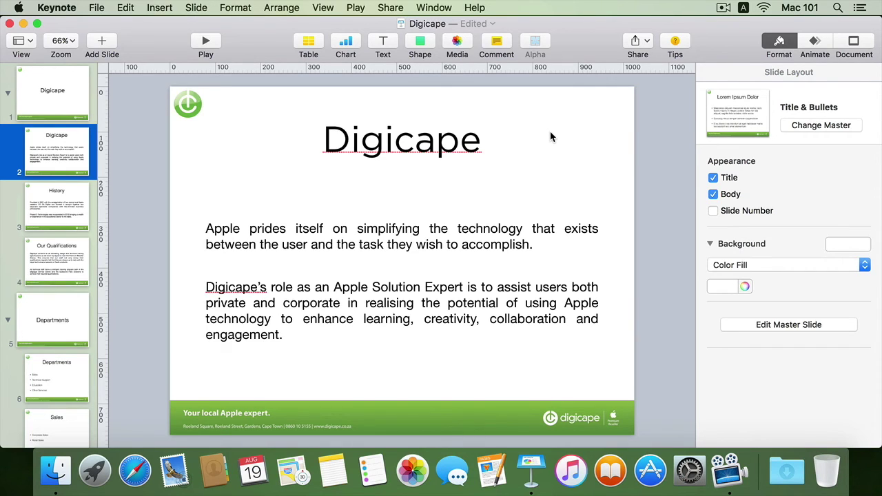
# Add the iTunes track "sound" to the presentation's soundtrack, and remove it from the soundtrack list.
pyautogui.click(854, 45)
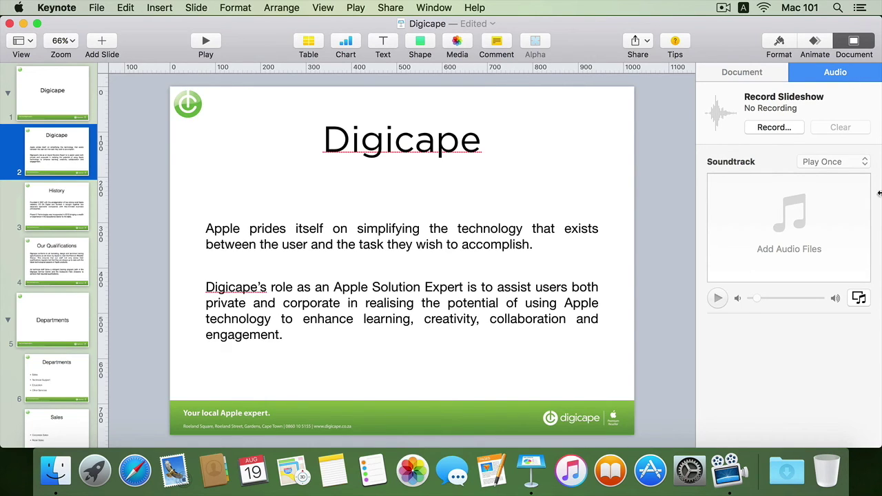
pyautogui.click(859, 299)
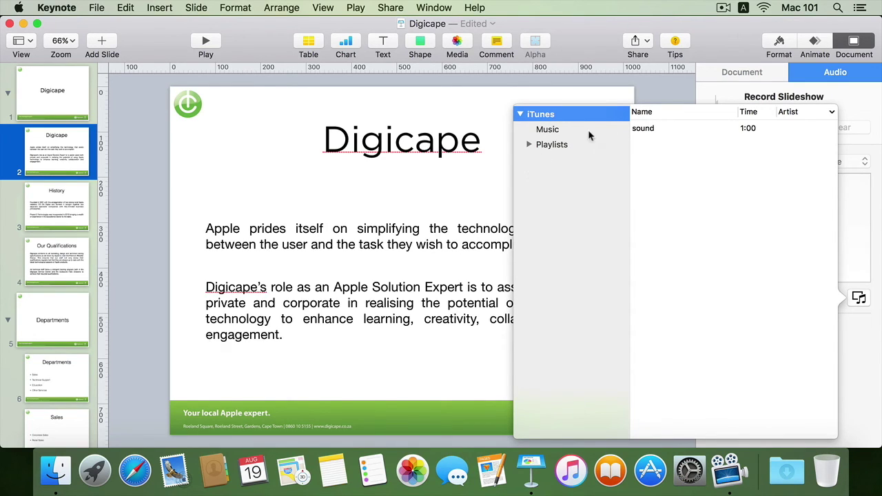
pyautogui.doubleClick(643, 130)
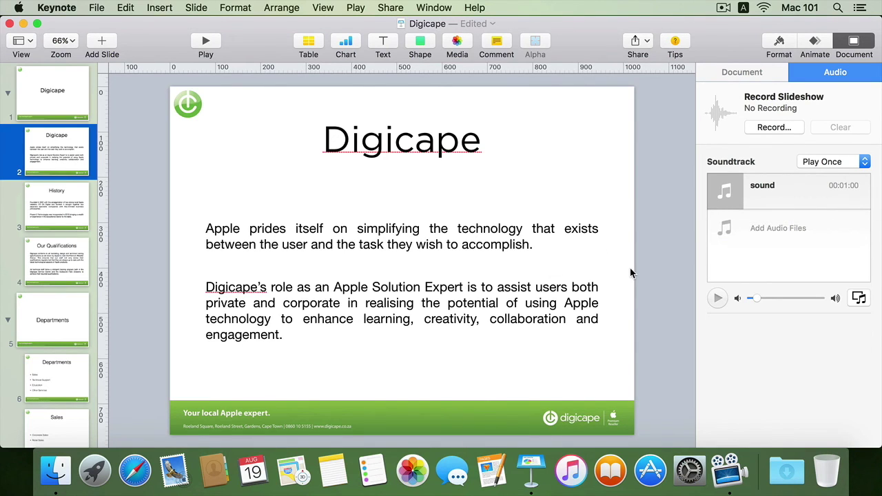
pyautogui.click(811, 200)
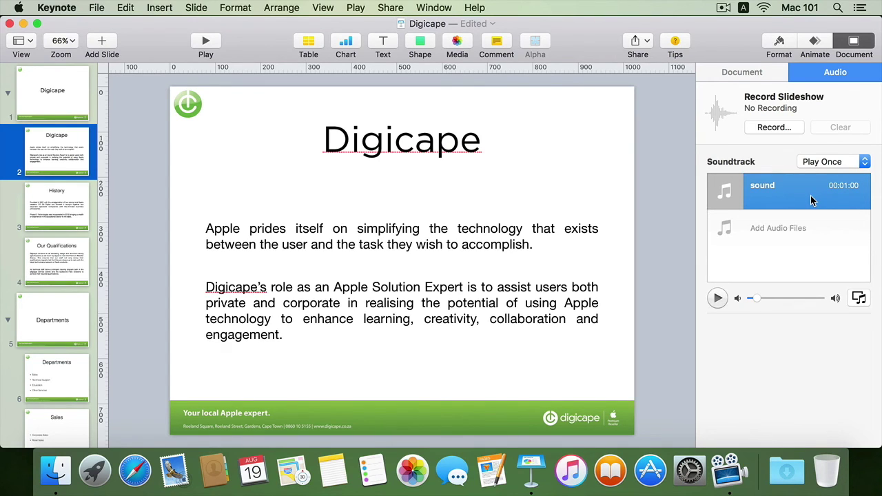
pyautogui.press('Delete')
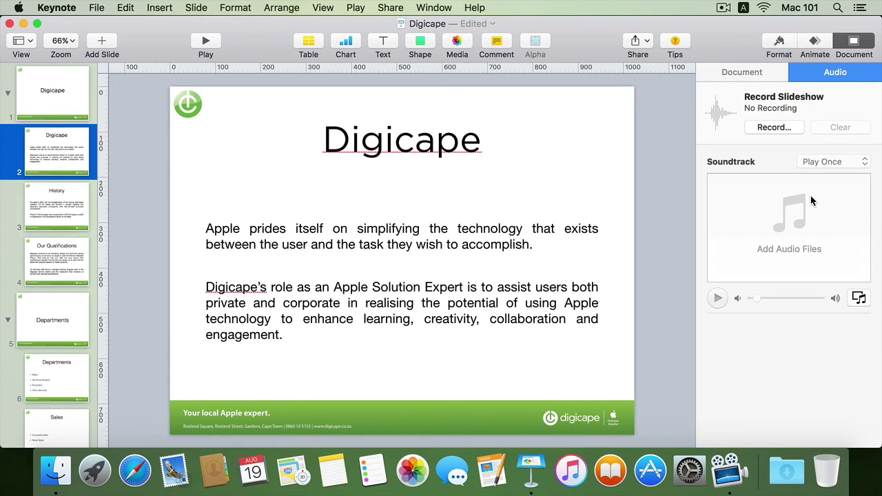
# Add the "sound" audio file from the Downloads folder to the soundtrack, try Loop playback, and set it back to Play Once.
pyautogui.click(791, 478)
pyautogui.moveTo(785, 373); pyautogui.dragTo(754, 223)
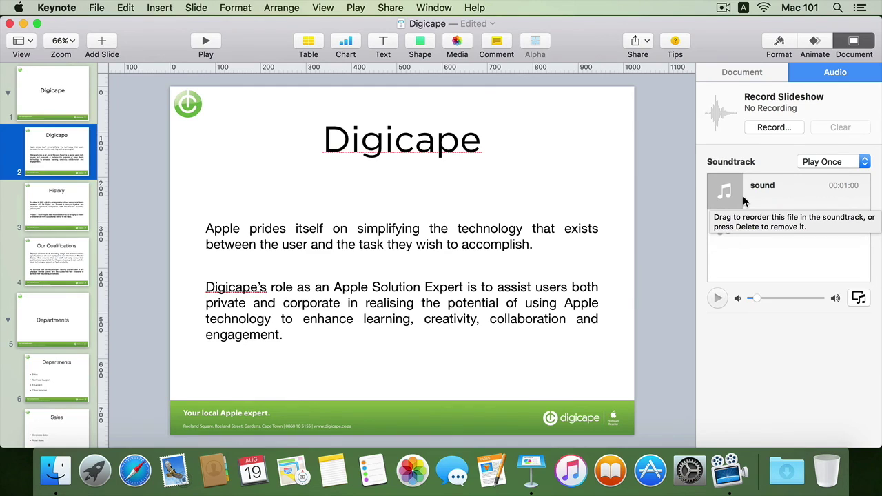
pyautogui.click(865, 161)
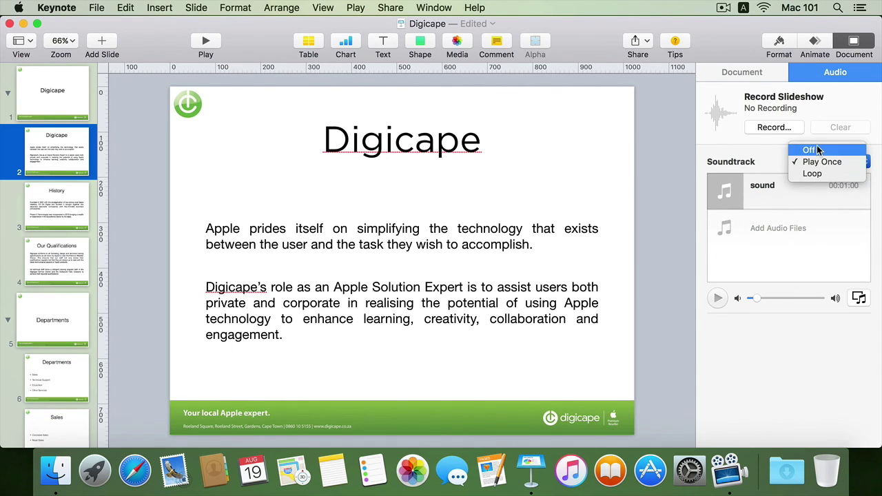
pyautogui.click(817, 175)
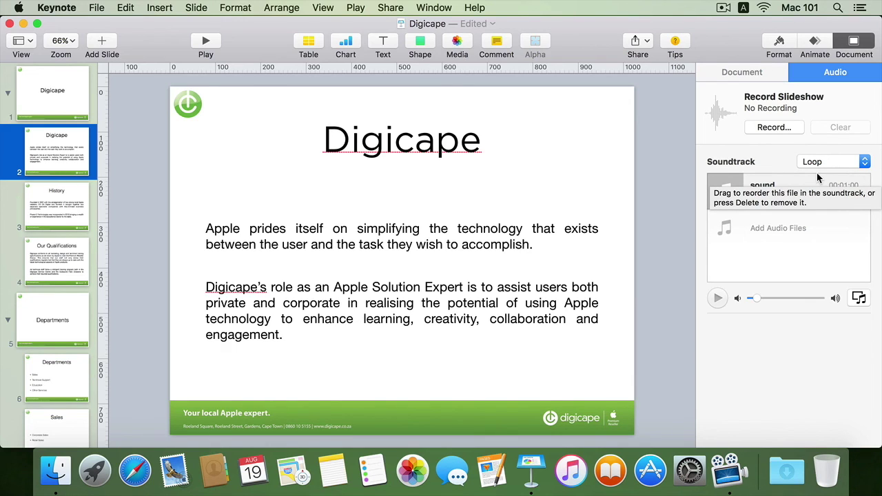
pyautogui.click(864, 162)
pyautogui.click(846, 151)
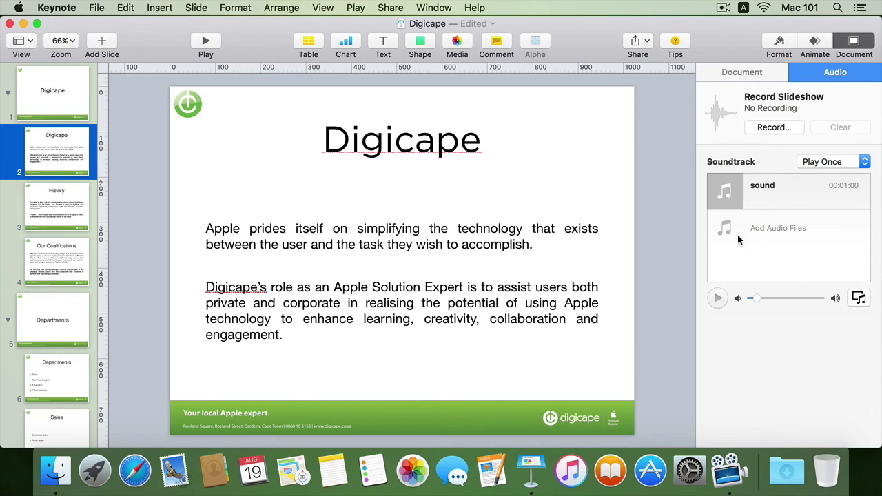
# Play the slideshow with its soundtrack from slide 2 through the Departments slides, and exit the presentation.
pyautogui.click(206, 41)
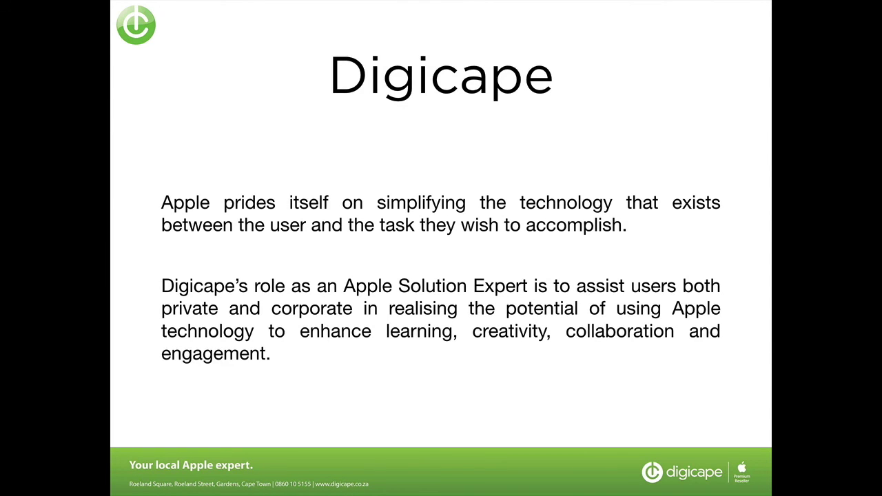
pyautogui.press('Right')
pyautogui.press('Right')
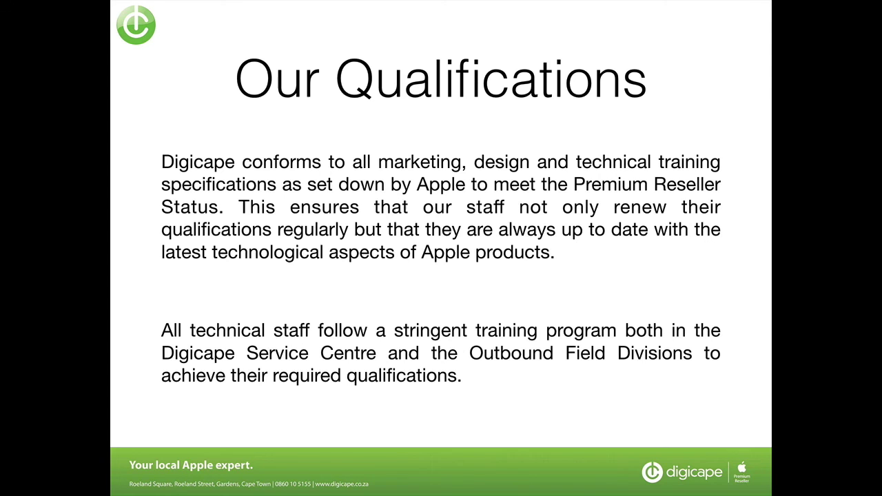
pyautogui.press('Right')
pyautogui.press('Right')
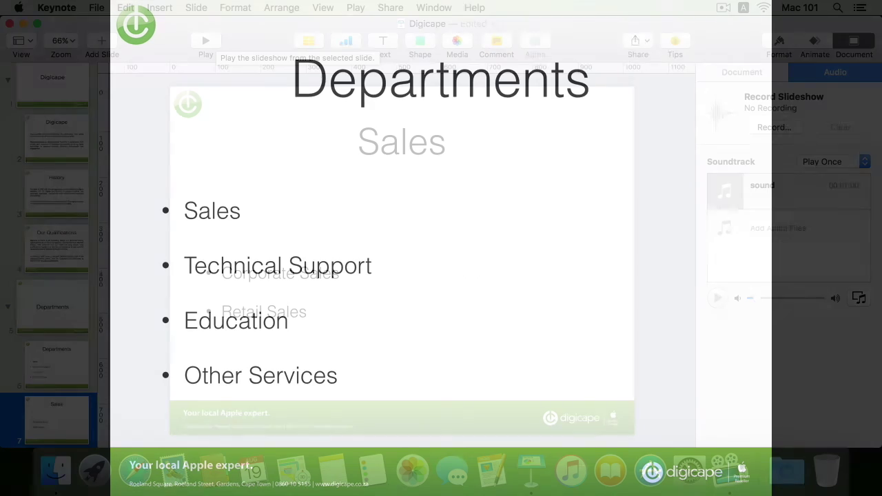